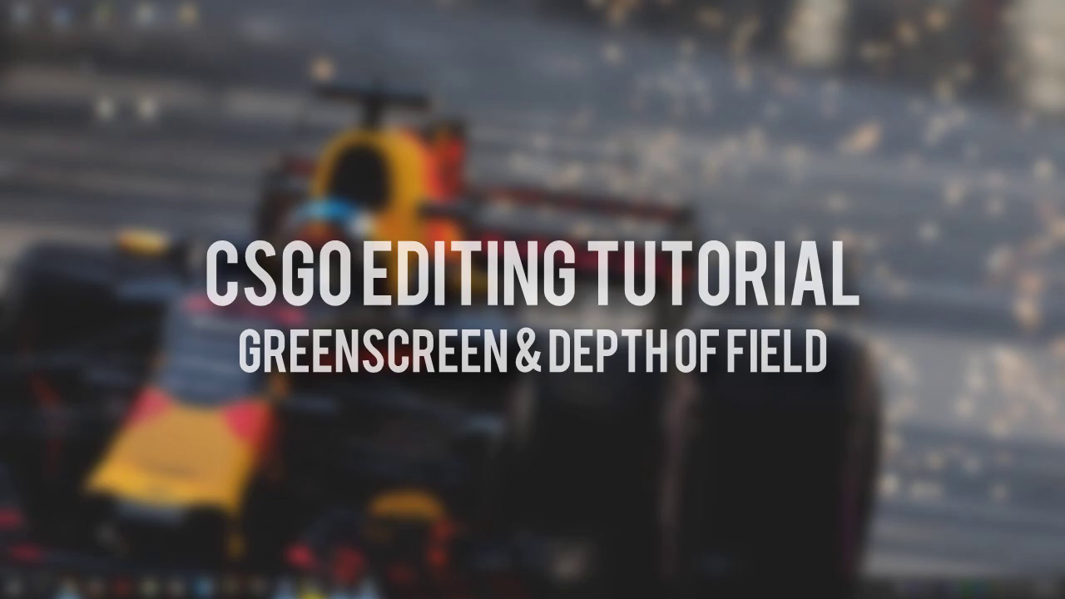
- Review the HLAE and VirtualDub download pages in Chrome, closing the HLAE tab
click(66, 587)
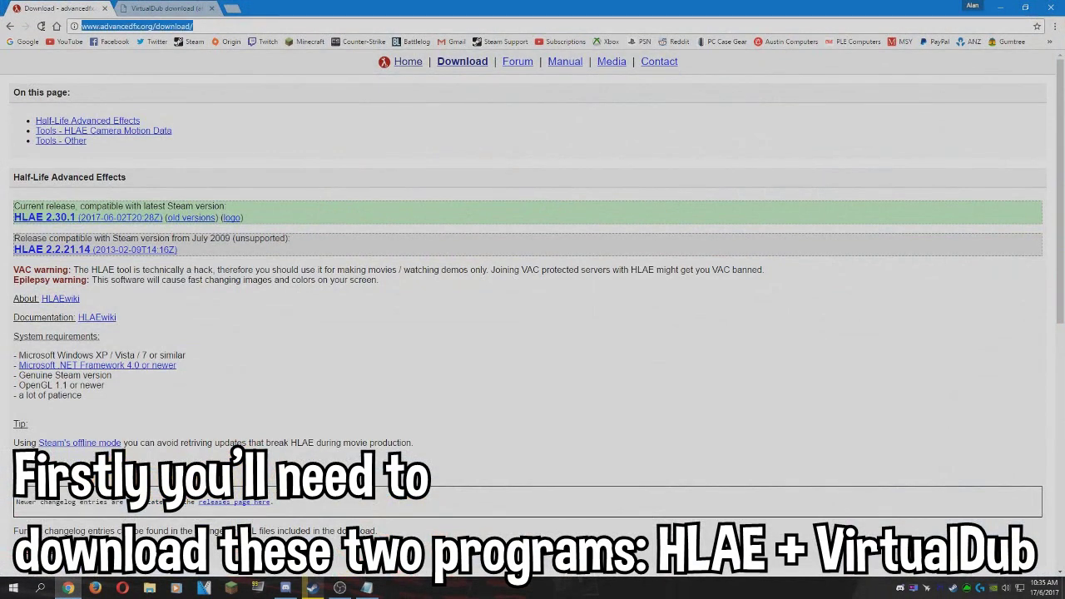
click(190, 25)
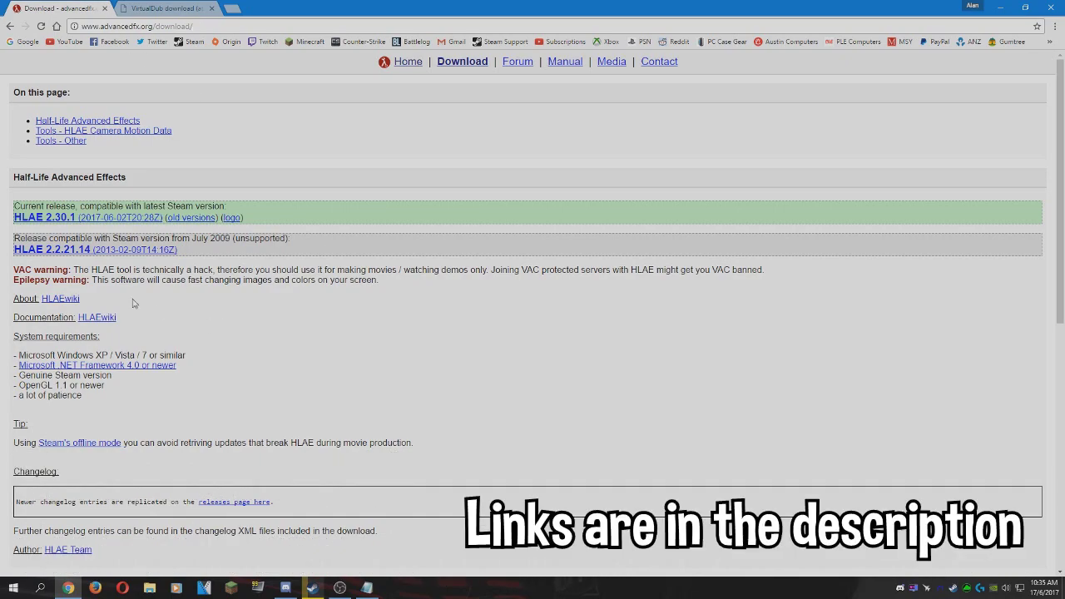
drag(2, 254, 178, 252)
click(149, 252)
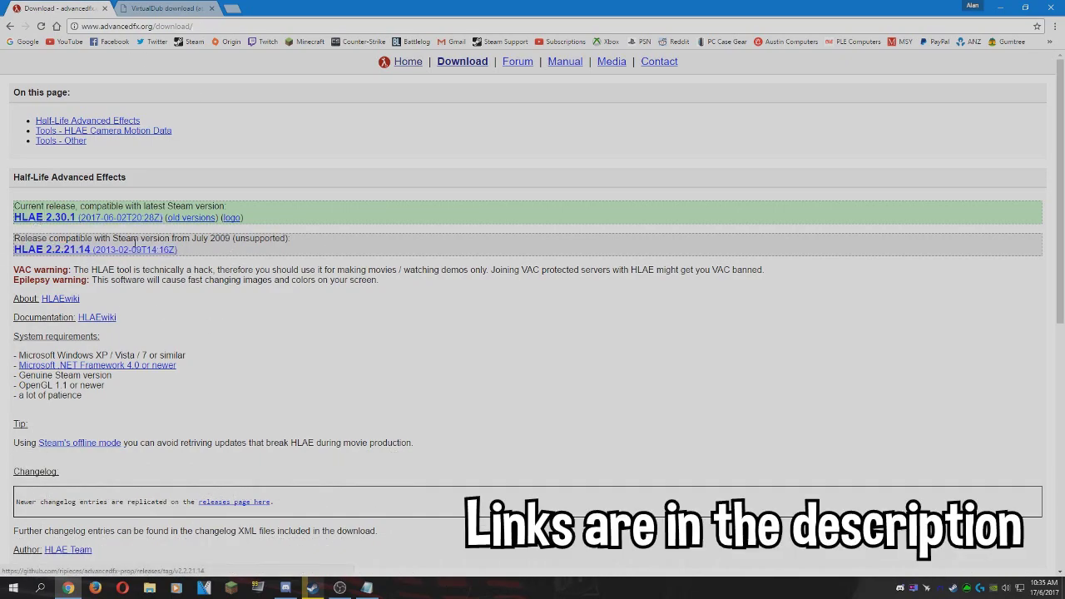
key(ctrl+w)
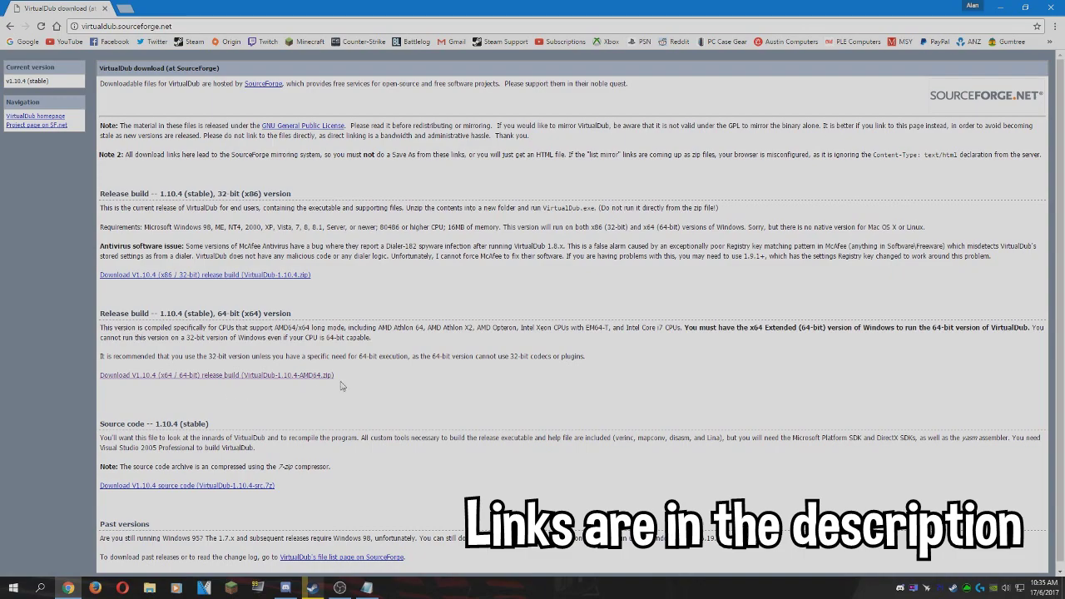
click(188, 26)
double_click(188, 25)
double_click(194, 26)
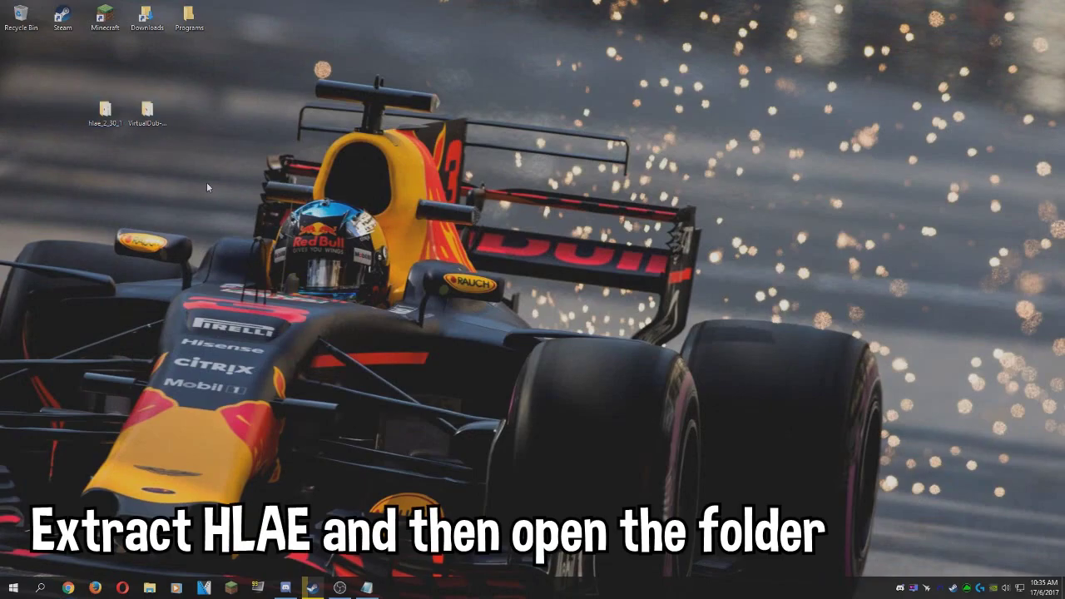
- Launch HLAE from the extracted hlae_2_30_1 desktop folder
double_click(105, 111)
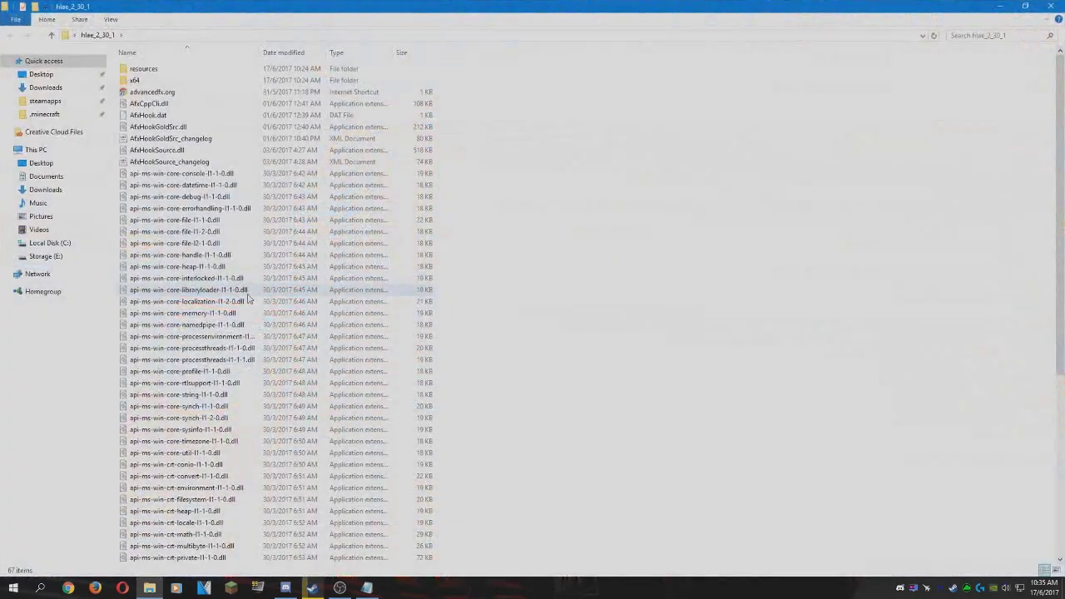
scroll(468, 131, down, 8)
double_click(142, 406)
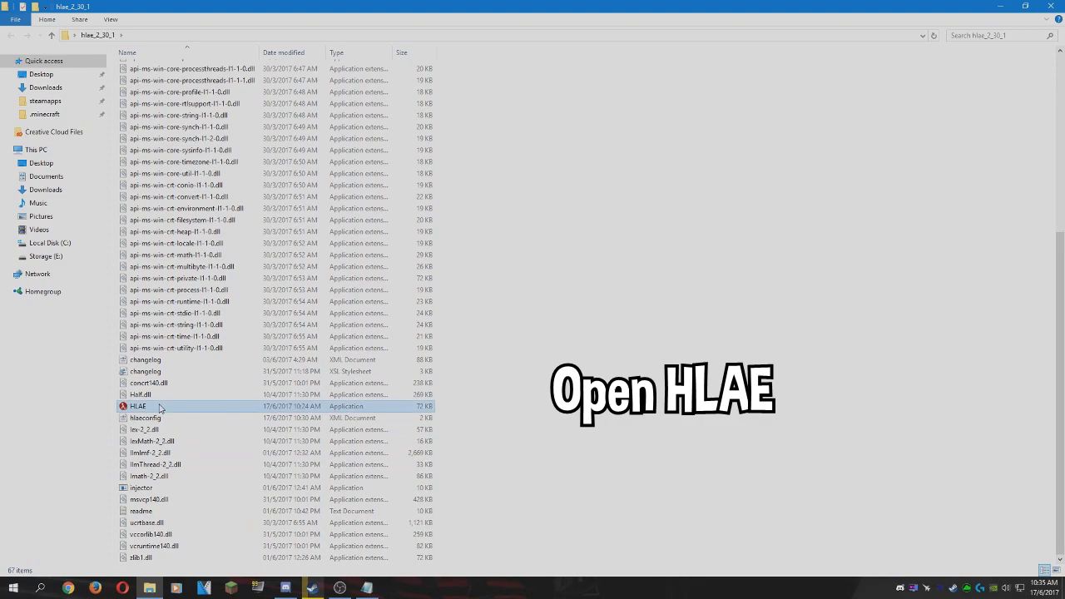
click(1051, 6)
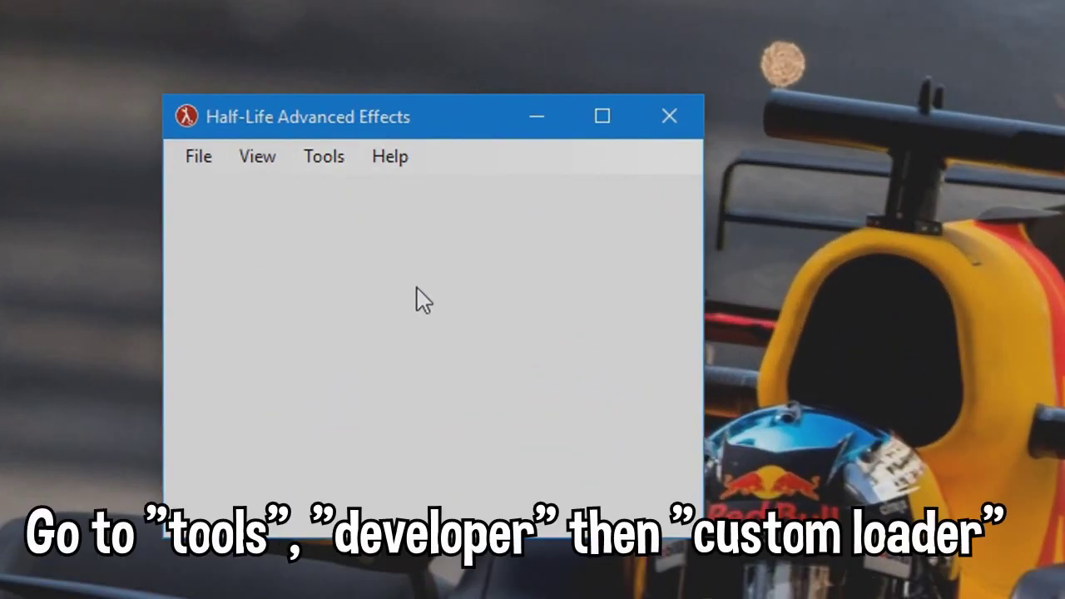
- Open HLAE's Developer > Custom Loader and browse the drives for the program path
click(167, 110)
mouse_move(191, 173)
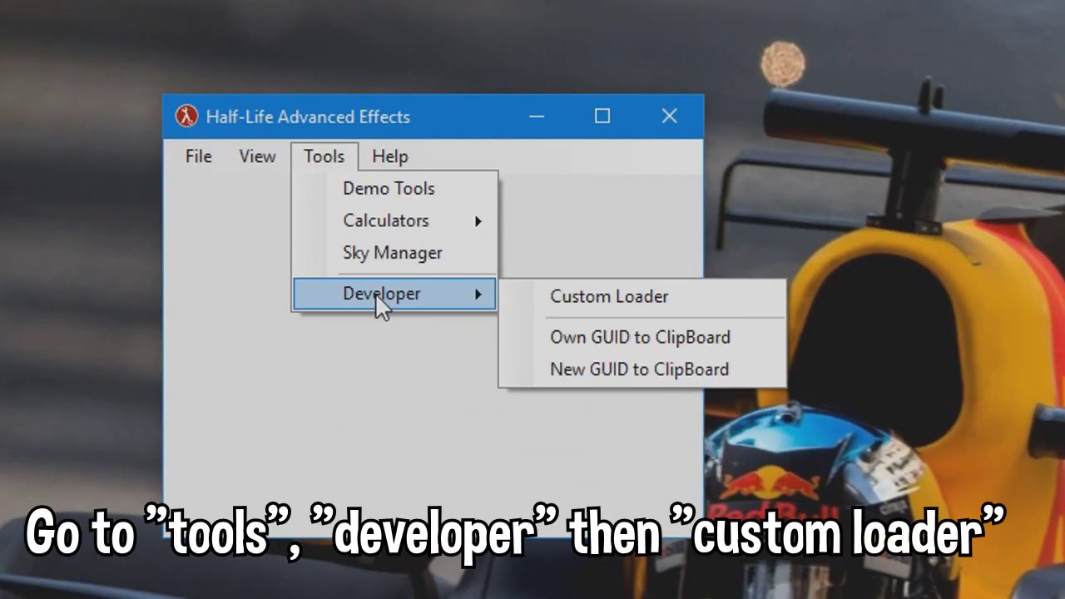
click(287, 174)
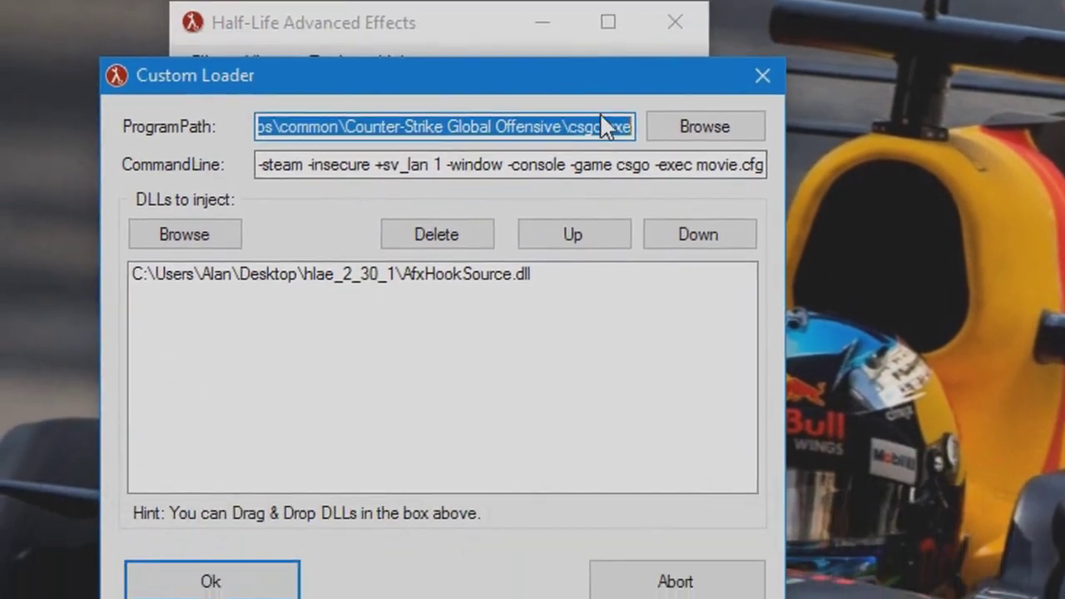
click(529, 93)
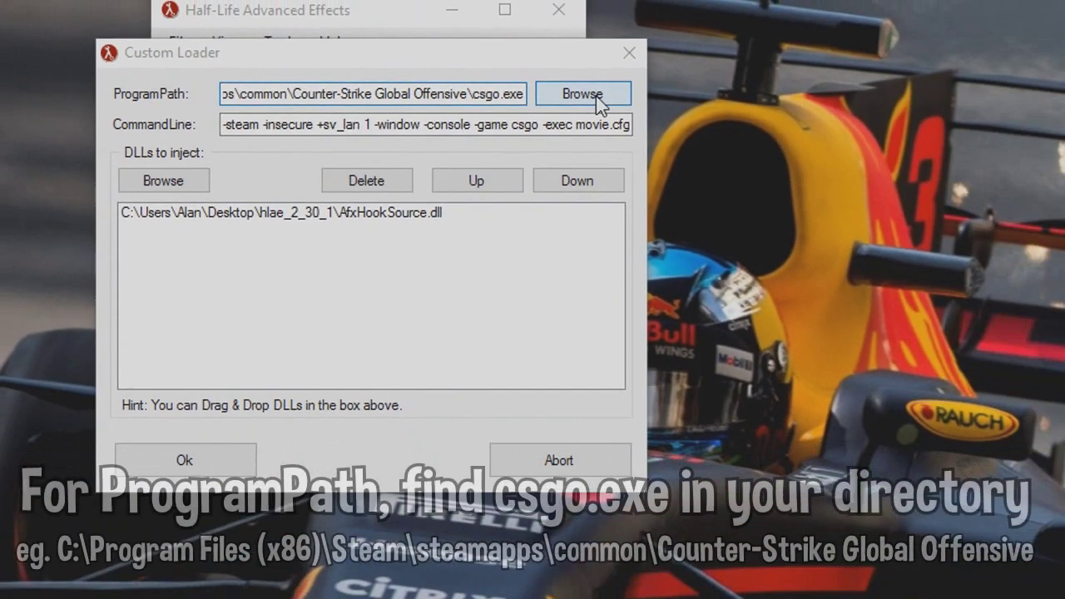
click(706, 92)
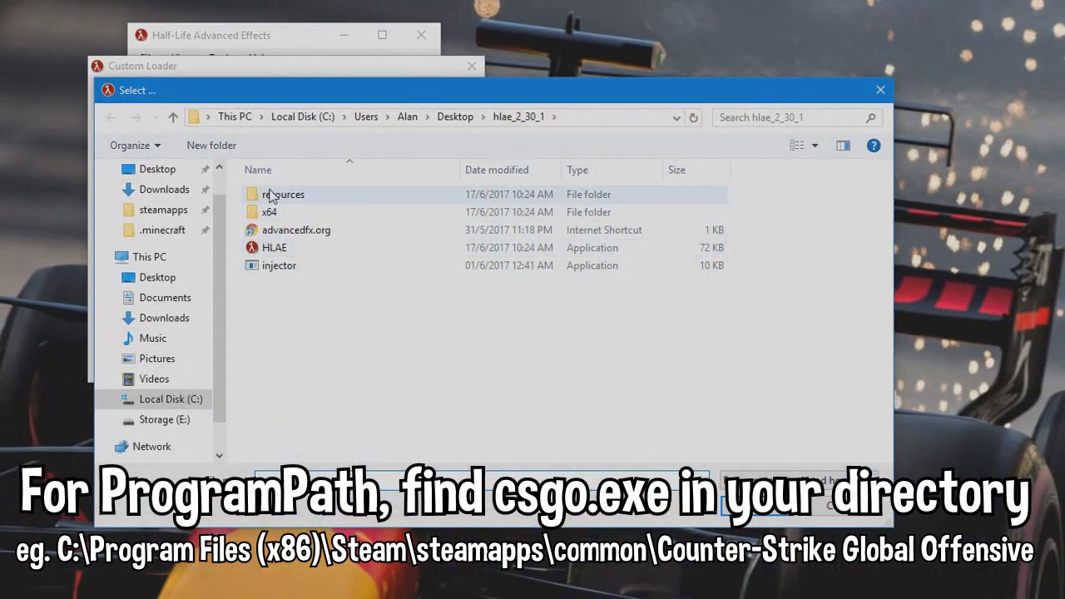
click(164, 421)
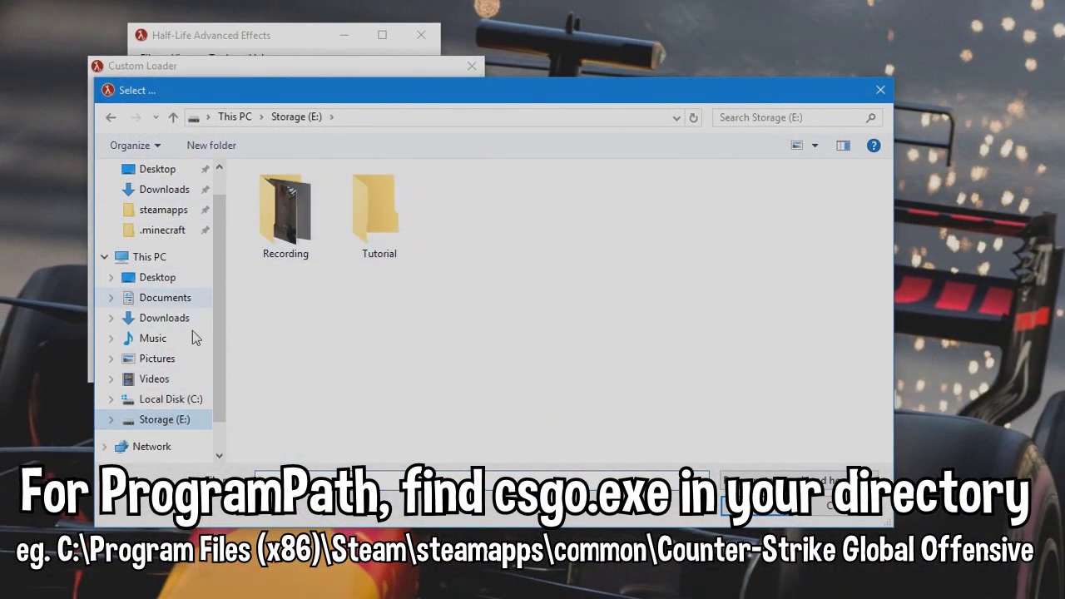
click(175, 399)
double_click(295, 444)
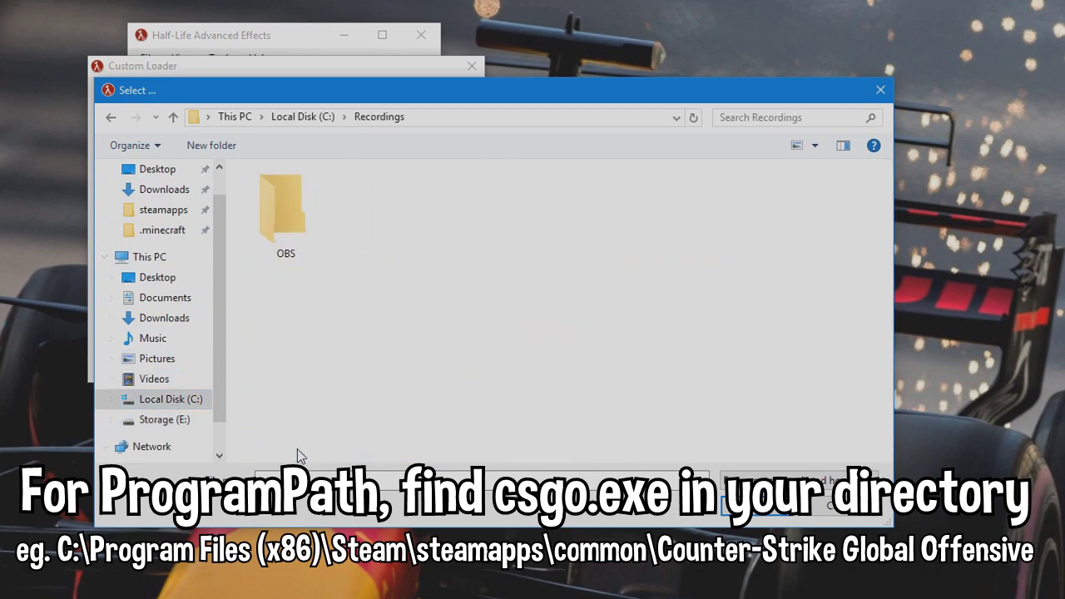
key(BackSpace)
- Set the program path to csgo.exe in Program Files (x86)\Steam\steamapps\common
double_click(303, 328)
scroll(316, 333, down, 5)
scroll(316, 333, down, 5)
double_click(282, 291)
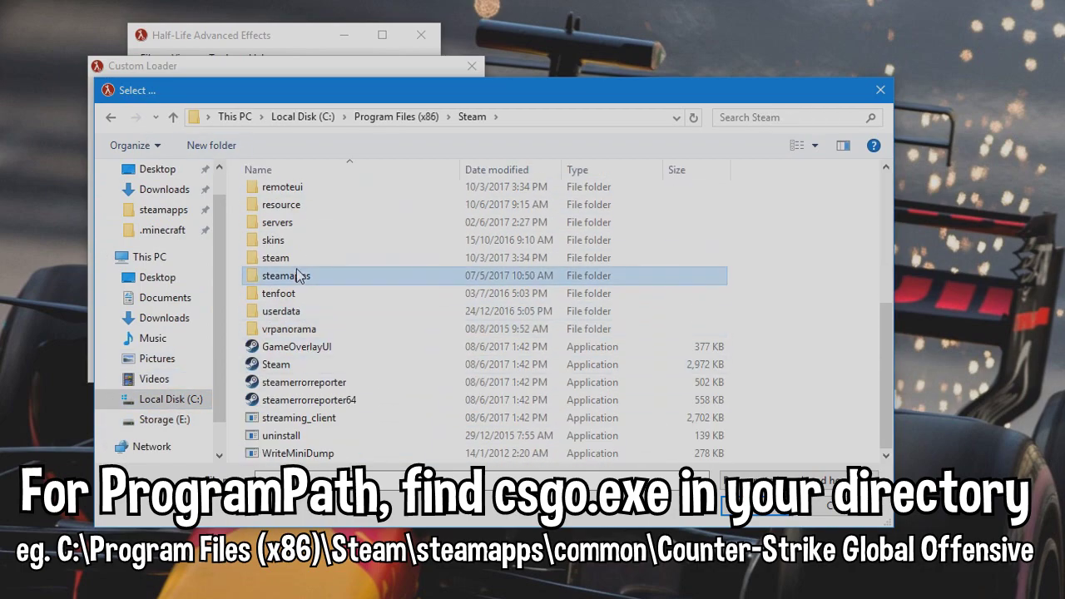
double_click(295, 276)
double_click(283, 188)
double_click(329, 249)
click(326, 304)
click(756, 506)
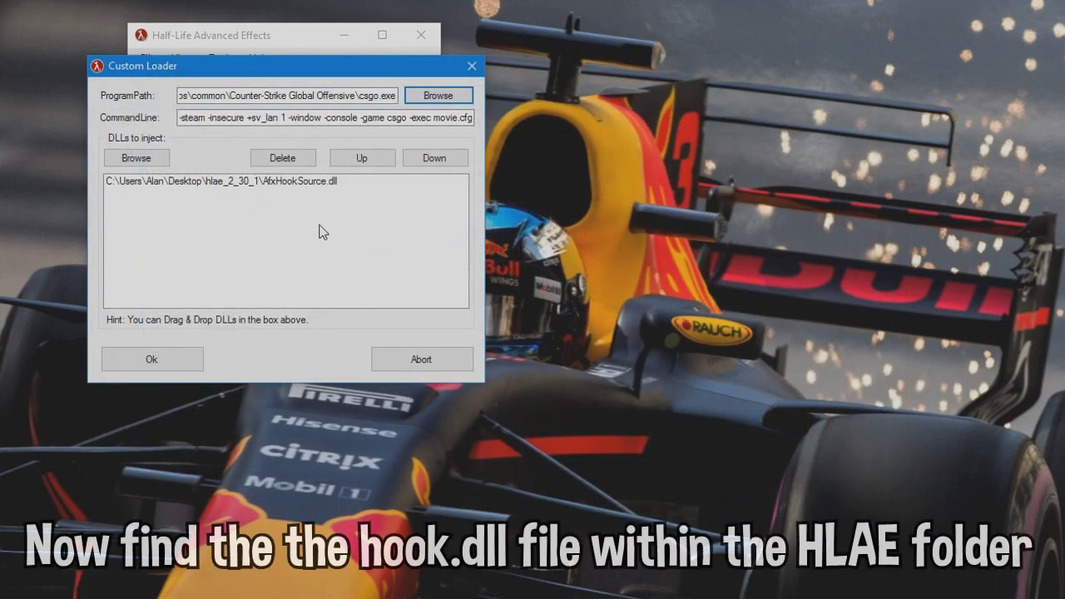
- Add AfxHookSource.dll to the injection list and launch CS:GO
click(136, 157)
click(304, 284)
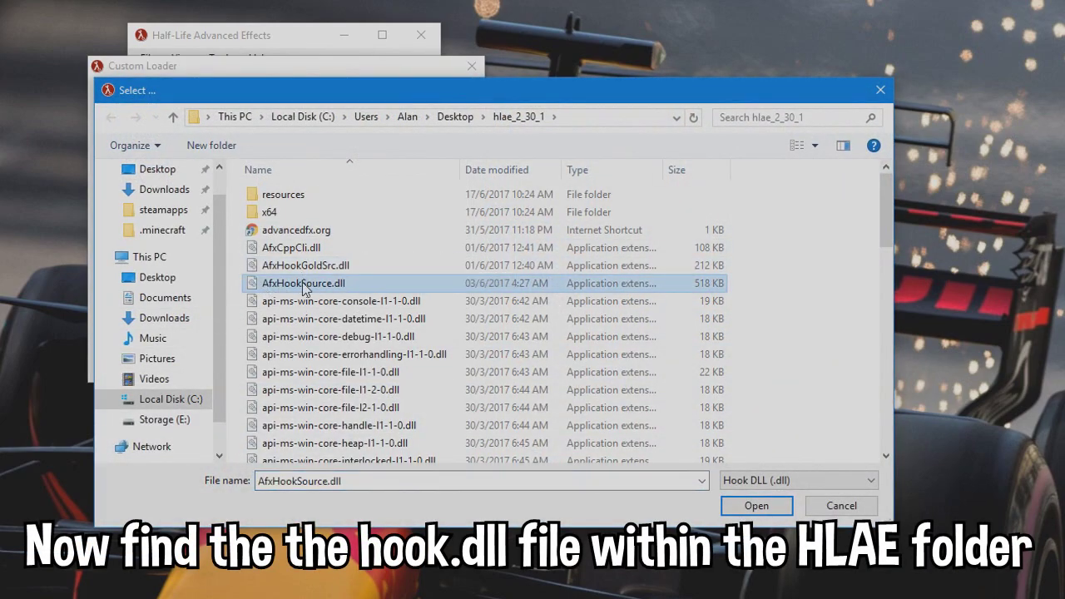
double_click(242, 284)
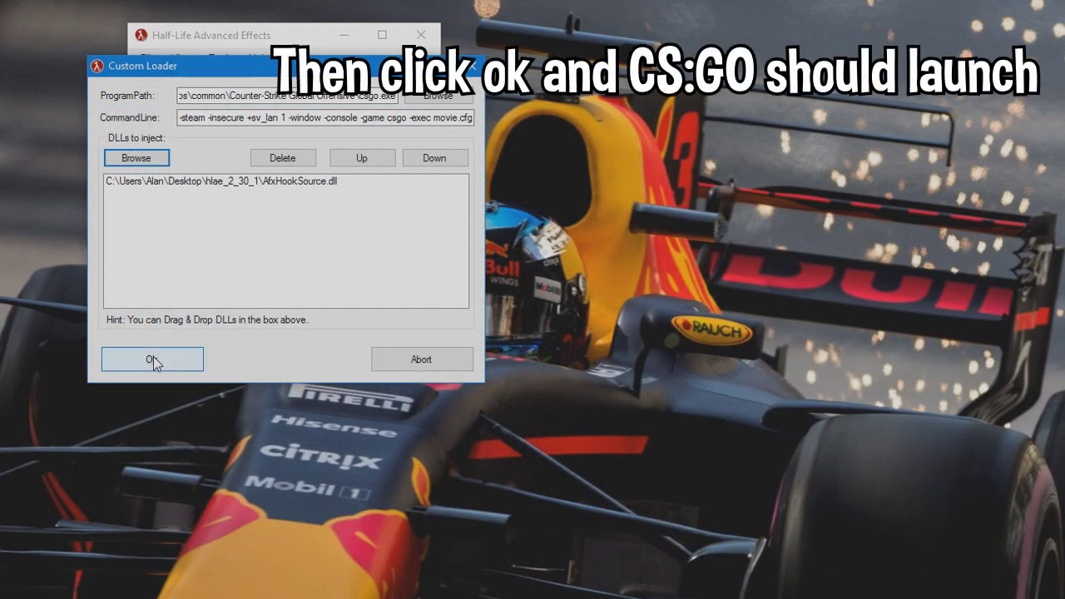
click(164, 358)
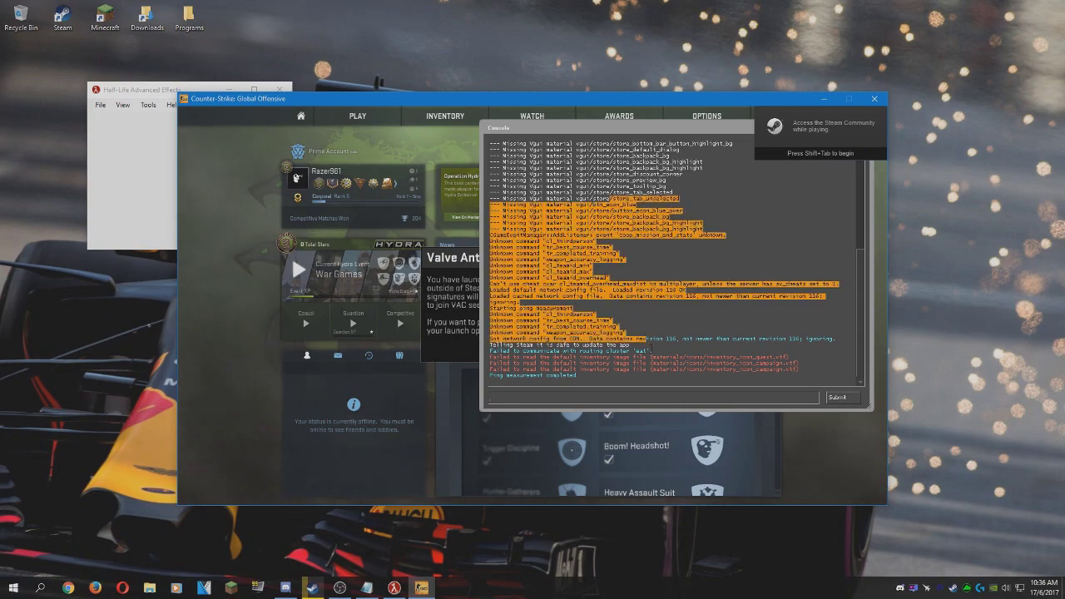
- Close the console, dismiss the VAC warning and set Steam status to Offline
key(grave)
click(587, 355)
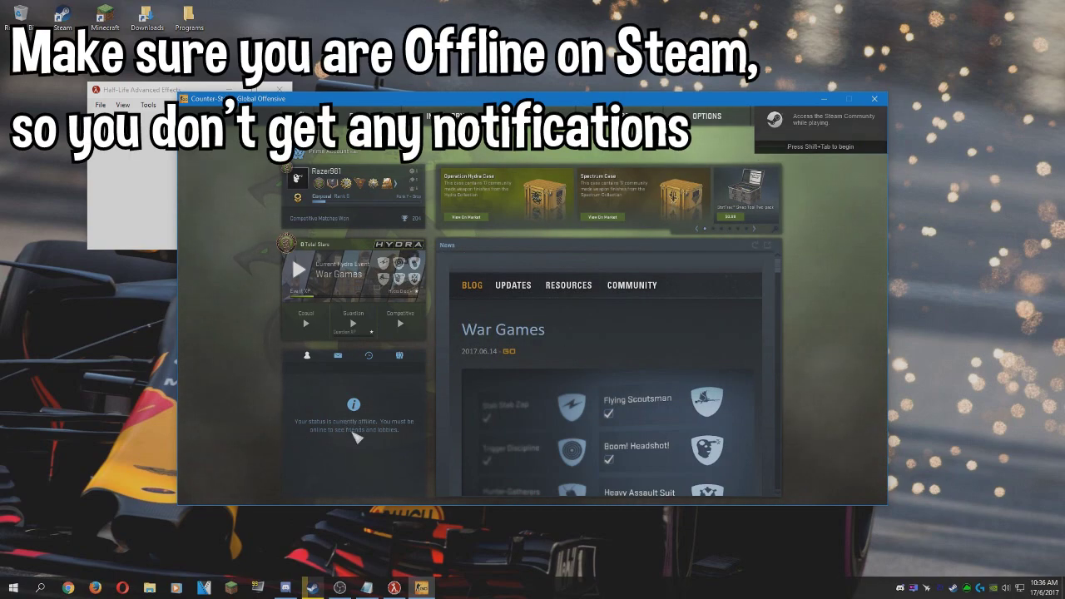
key(shift+Tab)
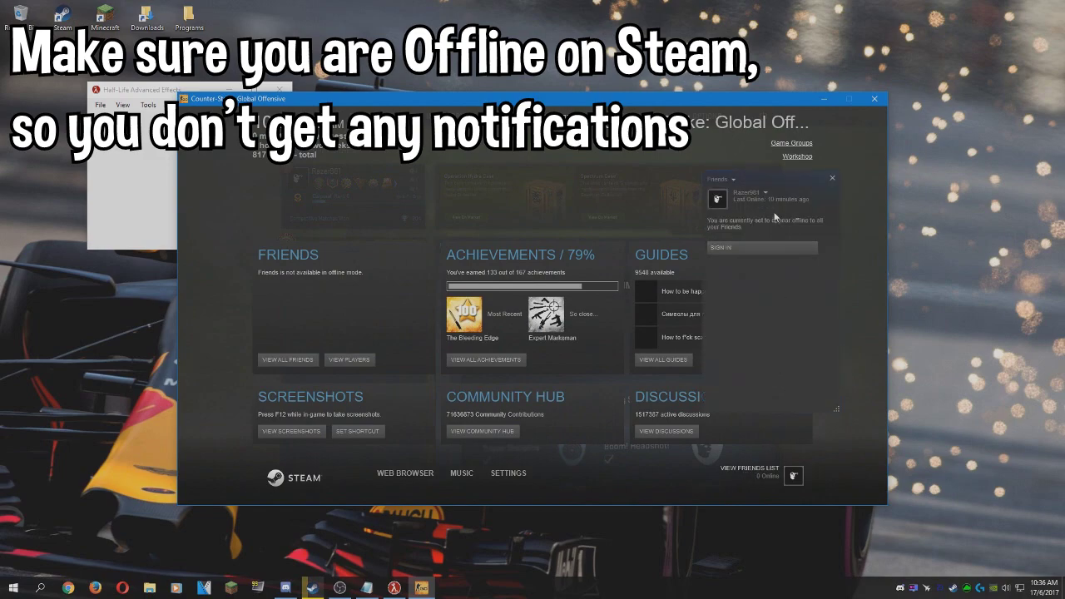
click(765, 193)
click(789, 267)
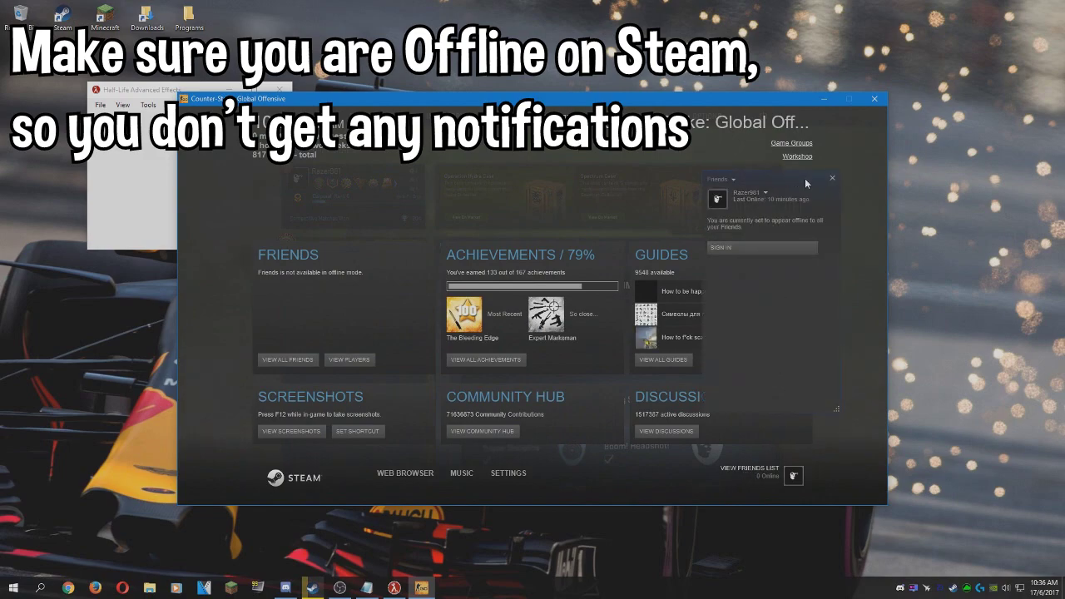
- Close the Steam overlay and bring up the Demo Playback panel with Shift+F2
key(shift+Tab)
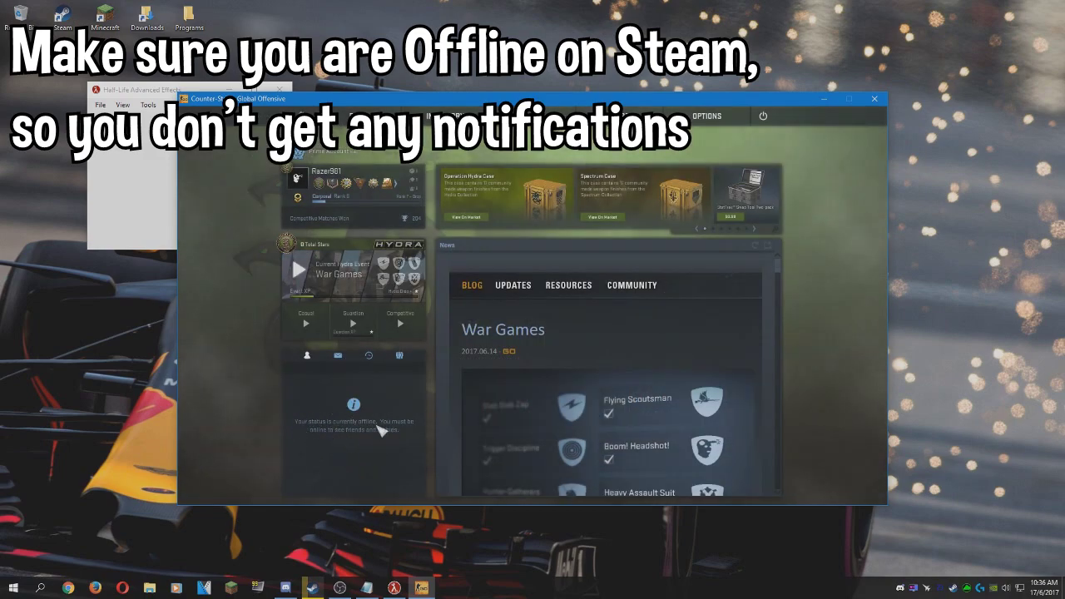
key(grave)
key(shift+F2)
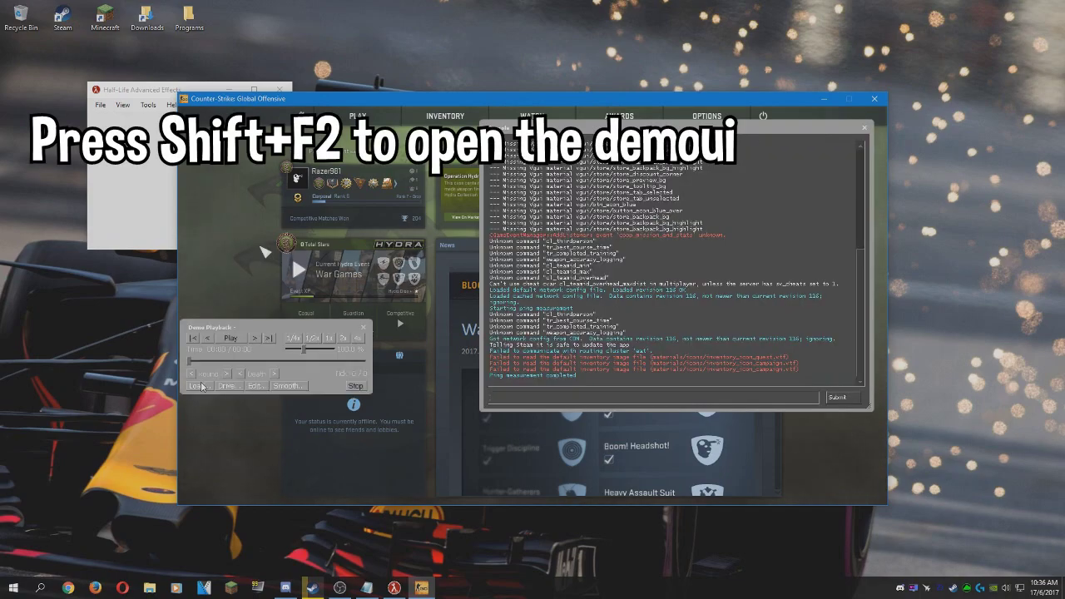
- Load and play the mirage 5k AWP demo, then type demo_gototick 120650 in the console
click(198, 385)
click(463, 310)
scroll(461, 311, down, 3)
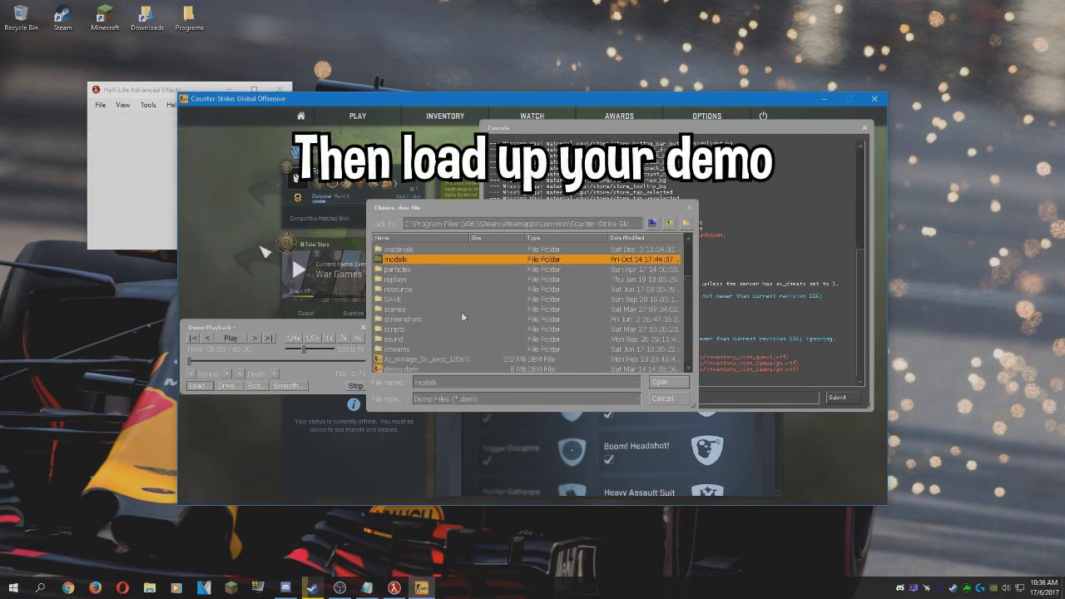
click(458, 361)
click(663, 382)
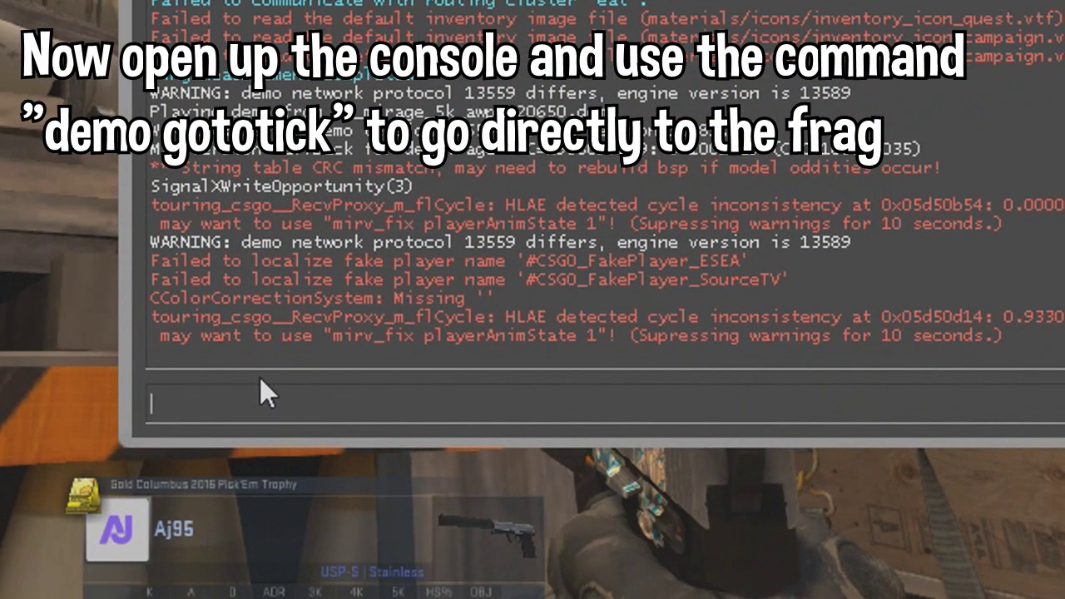
text(demo_gototick 120650)
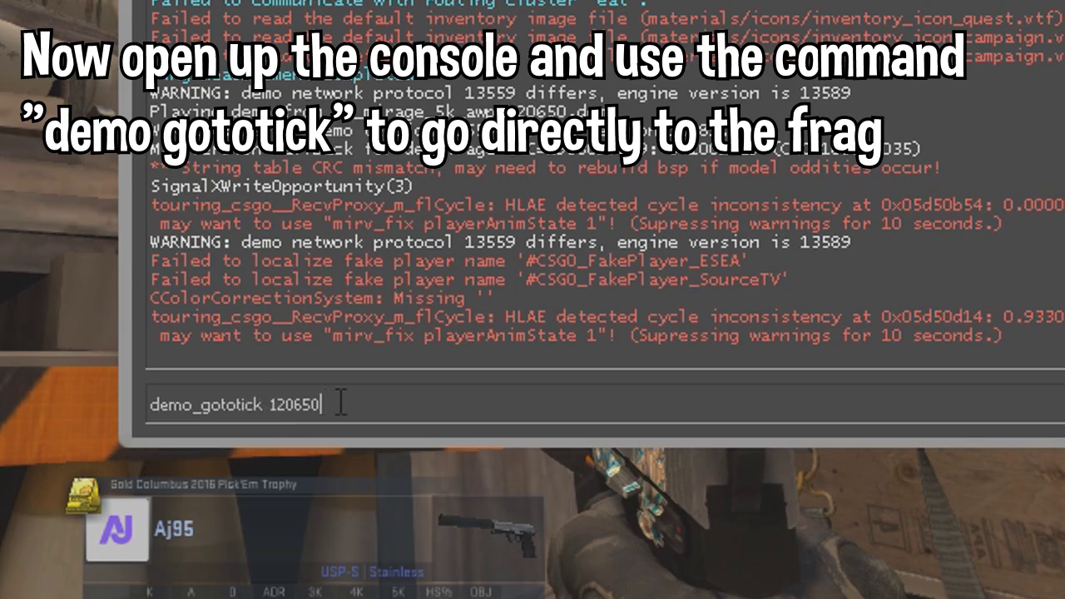
- Jump the demo to tick 120650 and run exec afx/updateWorkaround to load the streams
key(Return)
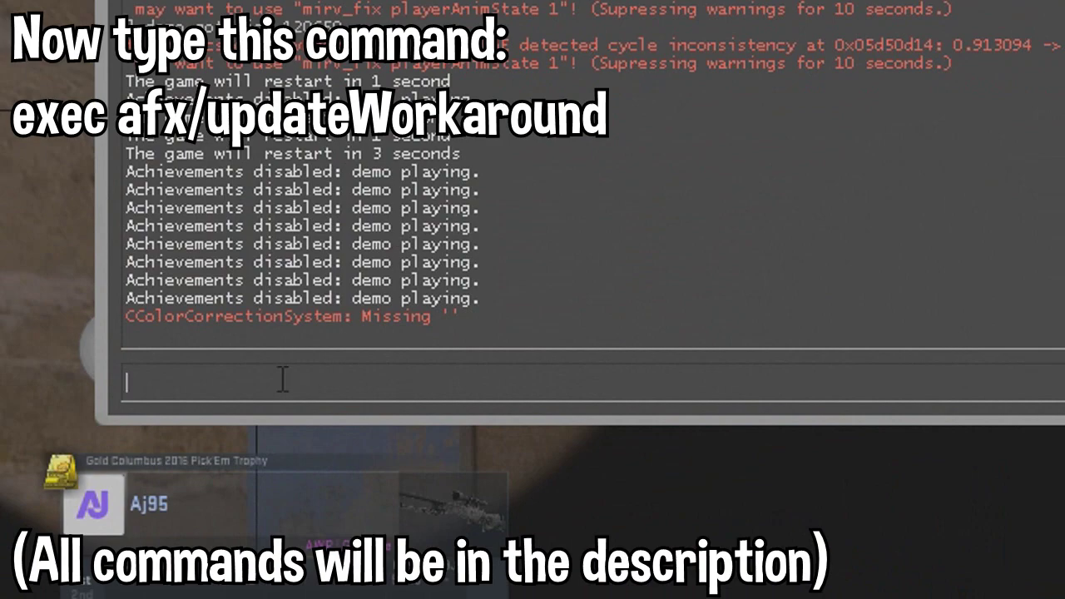
right_click(247, 380)
click(266, 435)
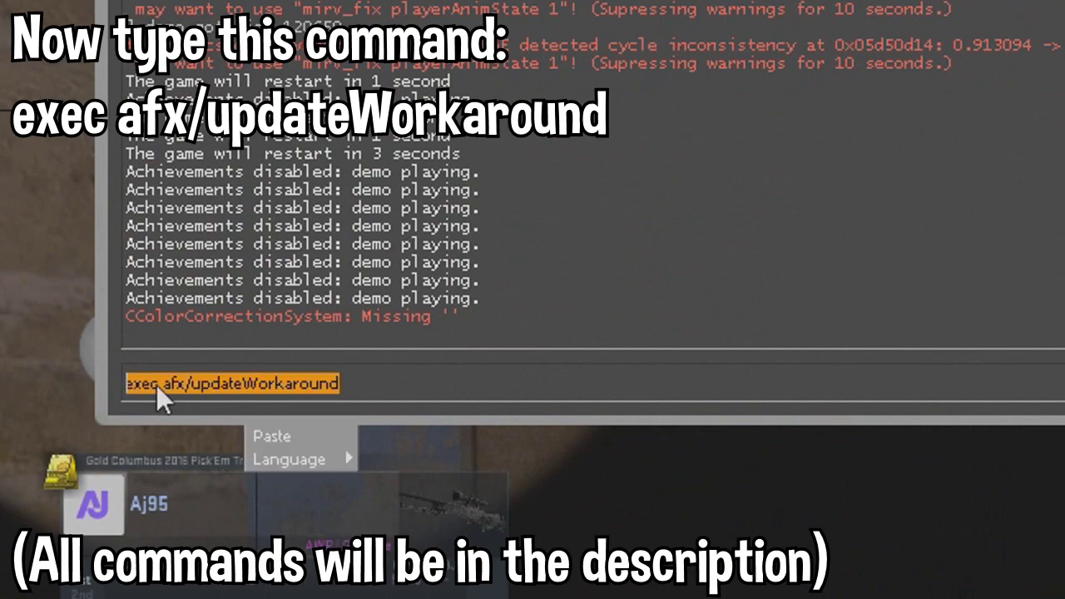
double_click(387, 383)
key(Return)
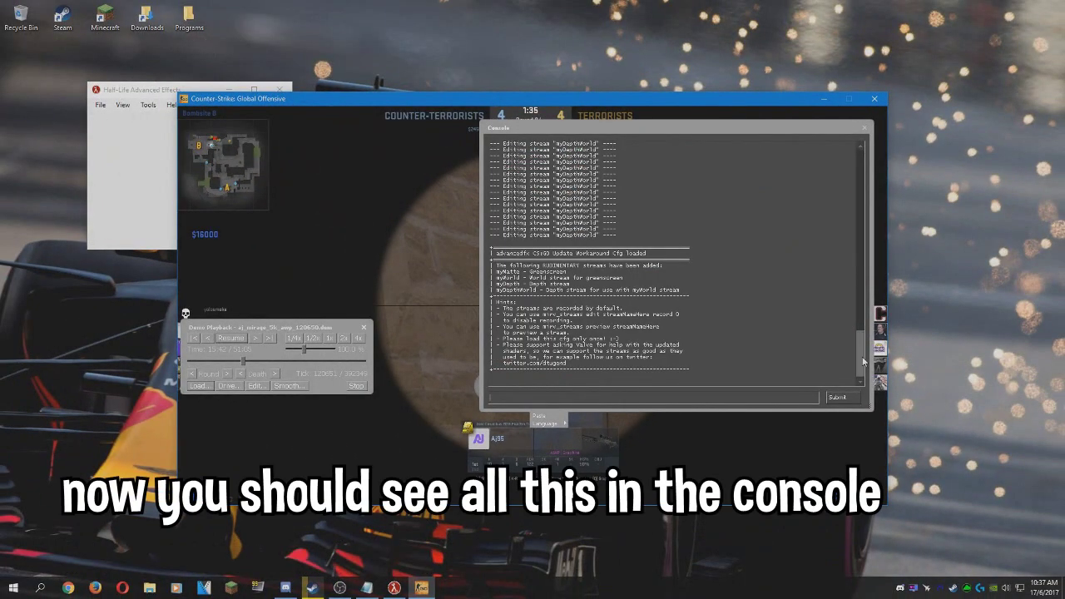
- Review the listed myMatte, myWorld, myDepth and myDepthWorld streams and select the input text
mouse_move(863, 362)
mouse_down()
mouse_move(863, 335)
mouse_move(861, 372)
mouse_up()
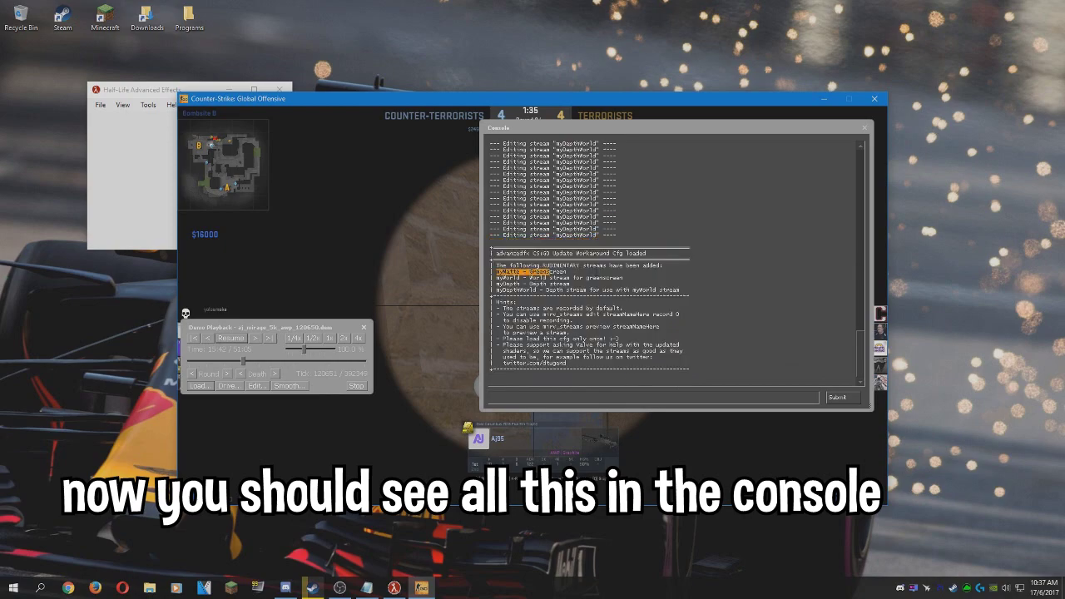
drag(697, 290, 516, 277)
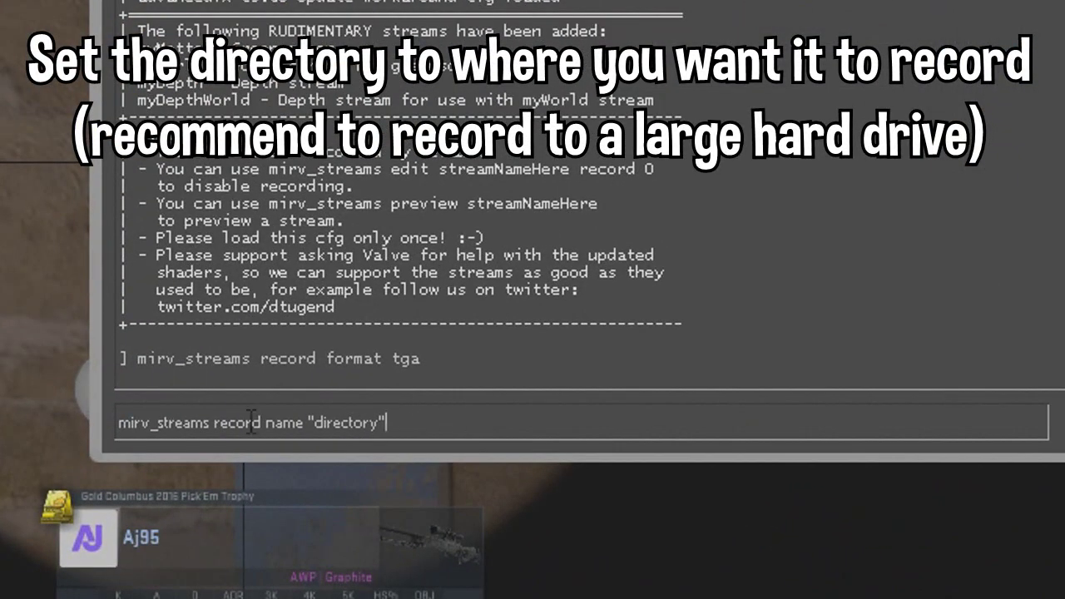
key(ctrl+a)
- Set the mirv_streams recording name to E:\Tutorial
drag(380, 423, 315, 431)
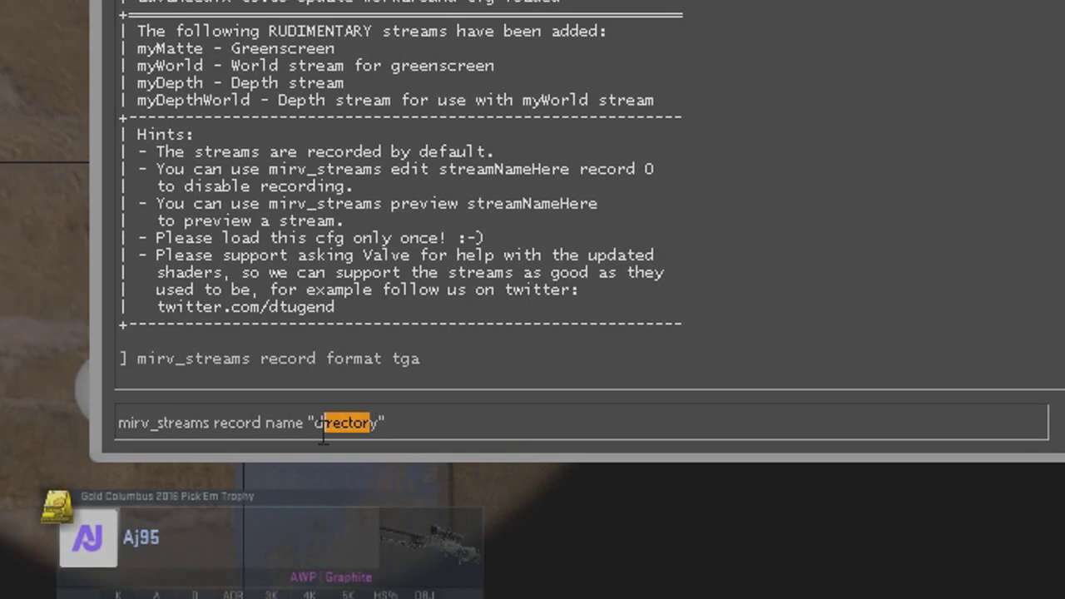
text(E:\Tutorial)
key(Return)
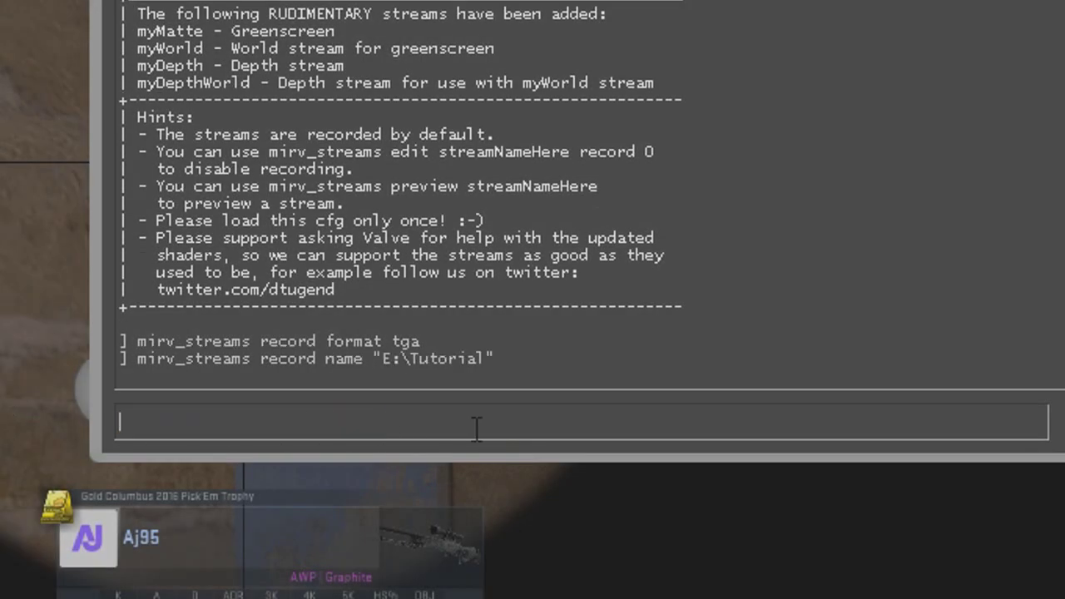
drag(499, 359, 120, 359)
click(574, 359)
- Apply host_timescale 0 and host_framerate 150, then paste the myMatte drawhud command
right_click(467, 417)
click(523, 480)
click(256, 416)
key(Return)
text(host_)
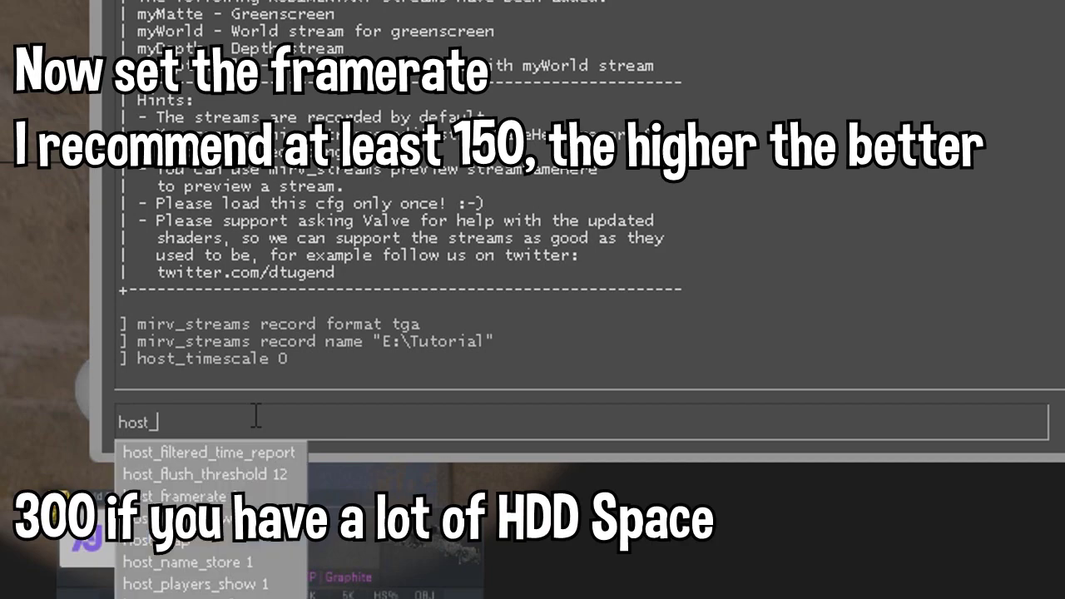
text(framte)
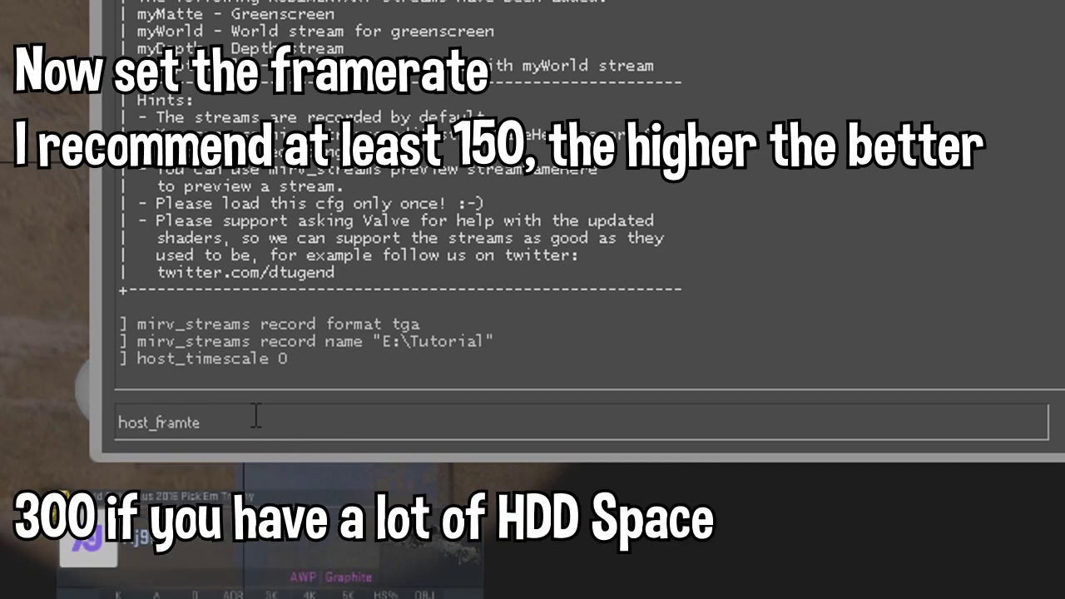
key(BackSpace)
key(BackSpace)
text(erate )
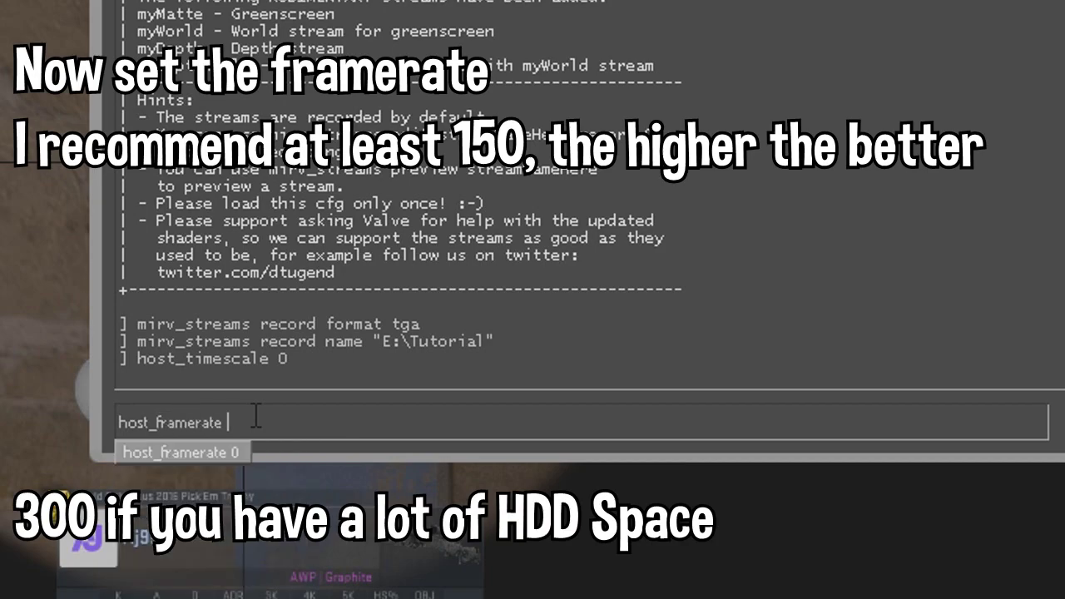
text(150)
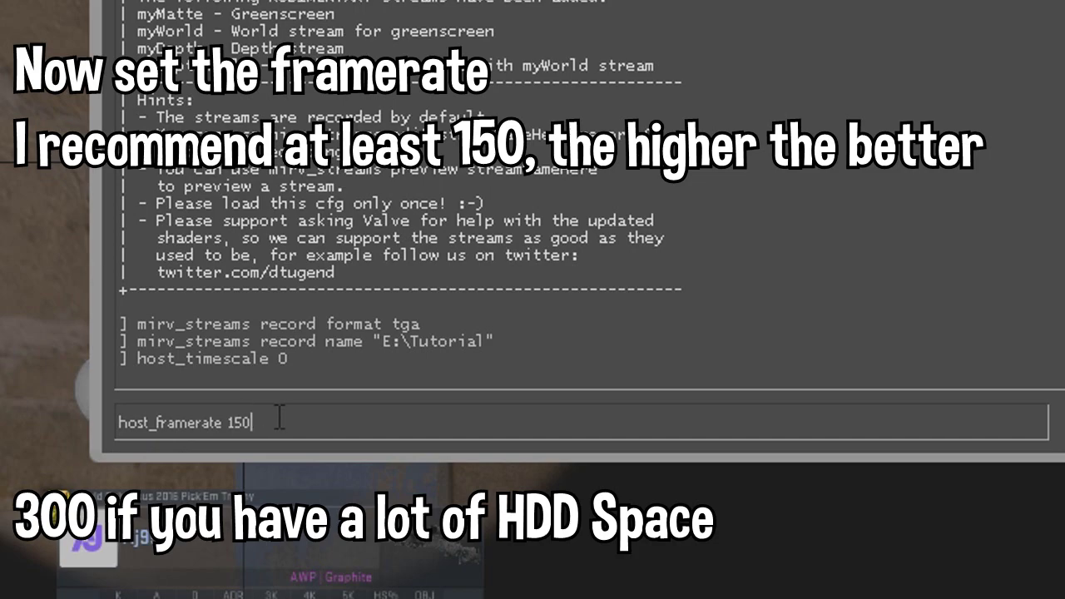
key(Return)
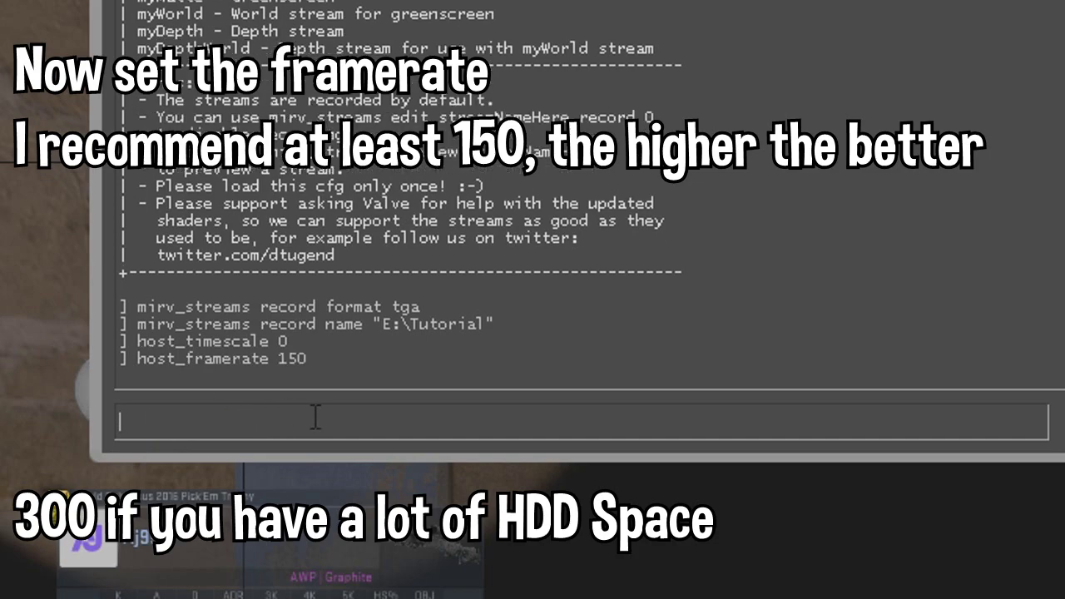
drag(347, 359, 159, 360)
right_click(479, 420)
click(518, 468)
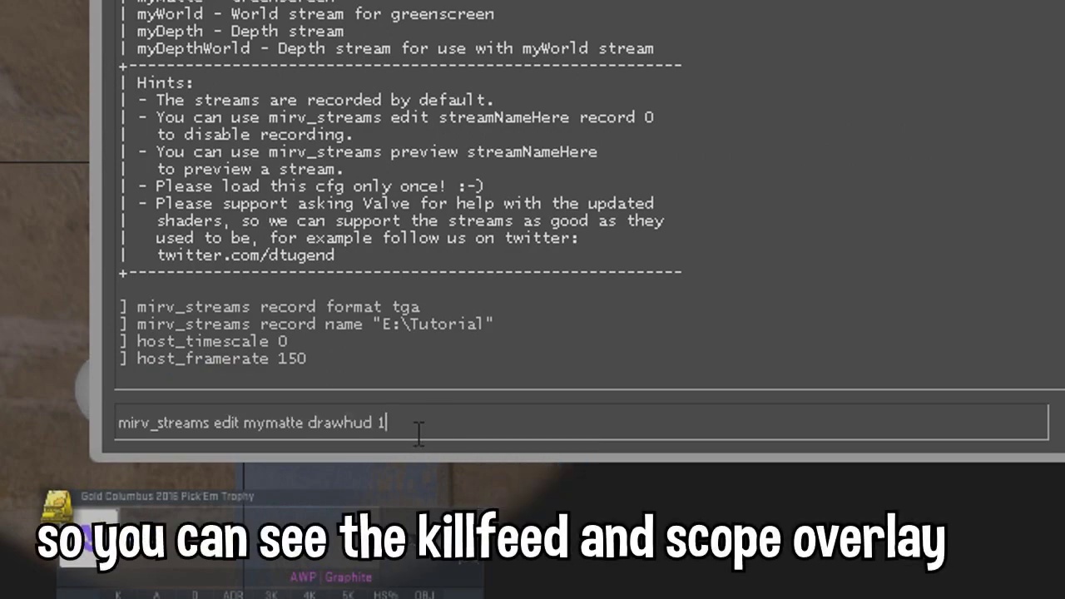
- Run mirv_streams edit mymatte drawhud 1 so the matte stream draws the HUD
drag(419, 424, 12, 417)
click(434, 413)
key(Return)
drag(428, 358, 158, 358)
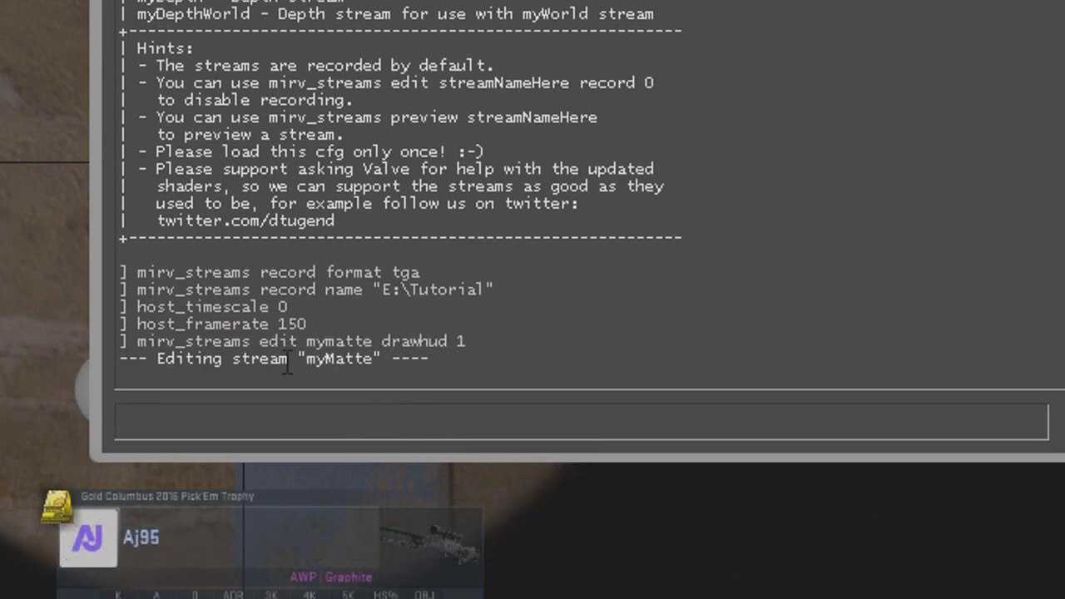
- Run mirv_snd_timescale 1 for audio recording
right_click(272, 416)
click(342, 473)
drag(167, 422, 57, 421)
click(291, 420)
double_click(345, 423)
click(358, 420)
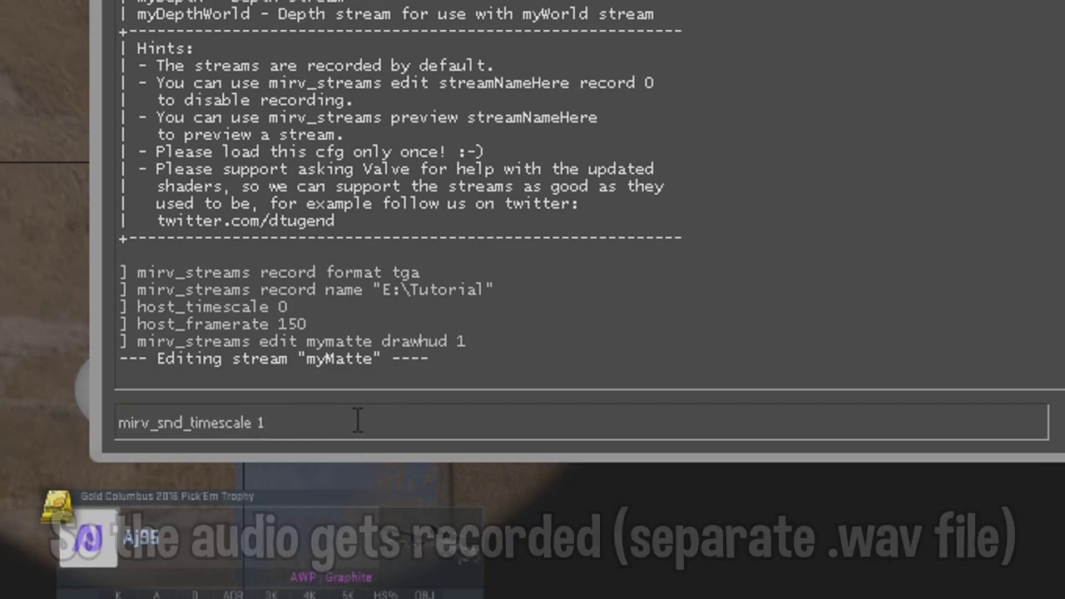
key(Return)
- Run cl_draw_only_deathnotices 1 and paste the record start command
text(cl_draw)
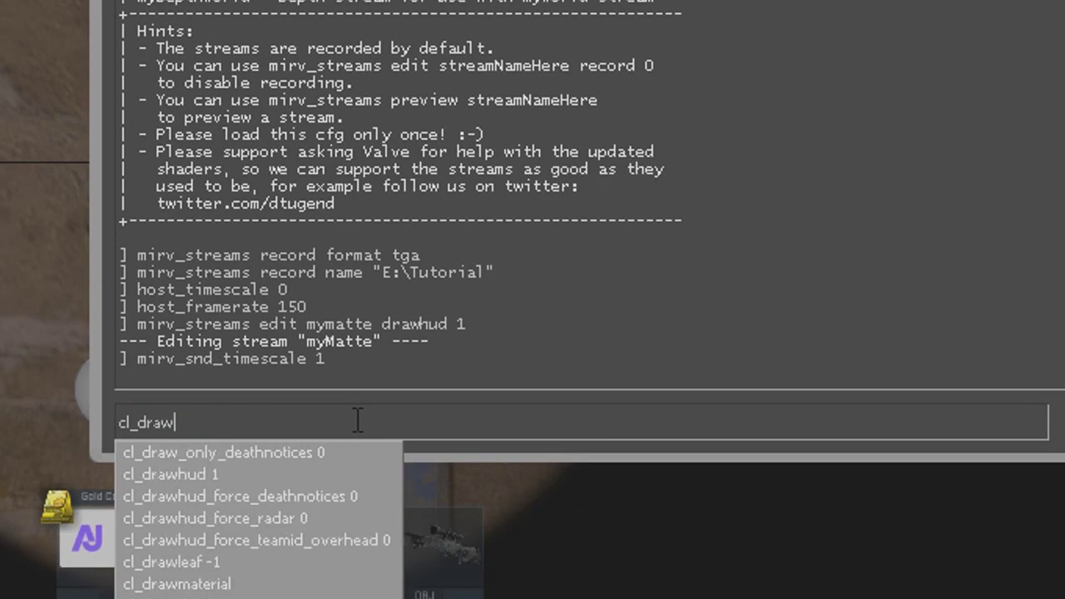
key(Tab)
text(1)
key(Return)
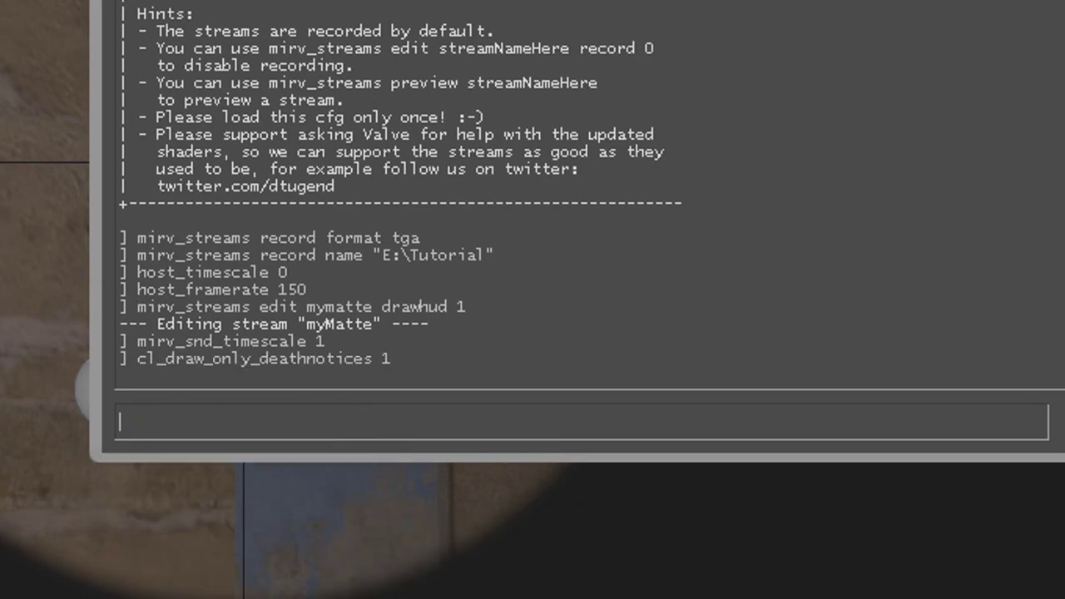
right_click(169, 410)
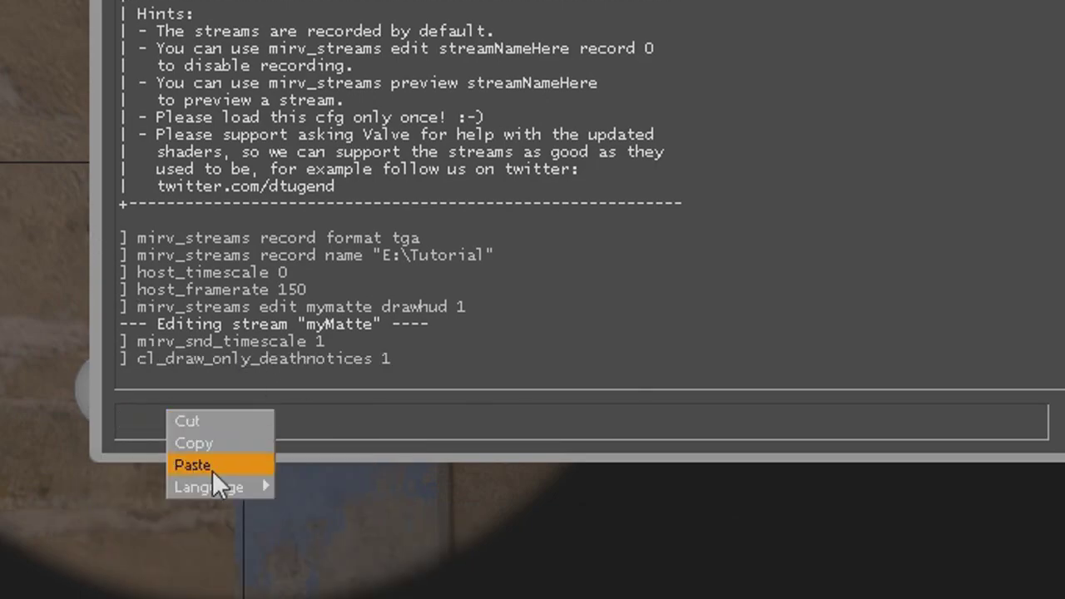
click(212, 467)
- Start recording with mirv_streams record start and let the demo play through to take0000
double_click(335, 418)
click(336, 418)
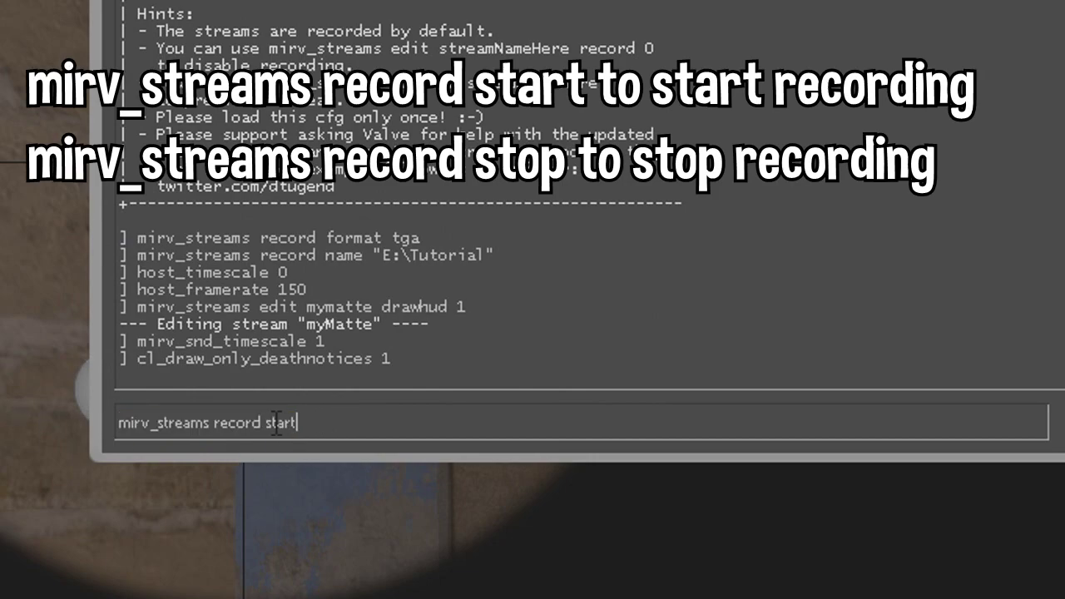
drag(268, 424, 298, 424)
click(321, 422)
key(Return)
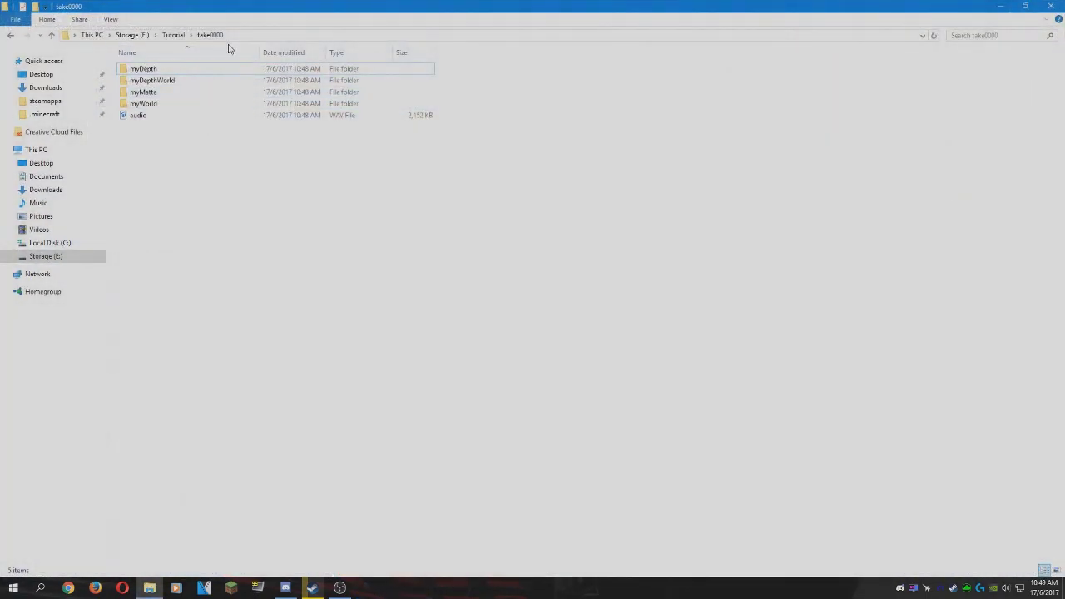
click(172, 34)
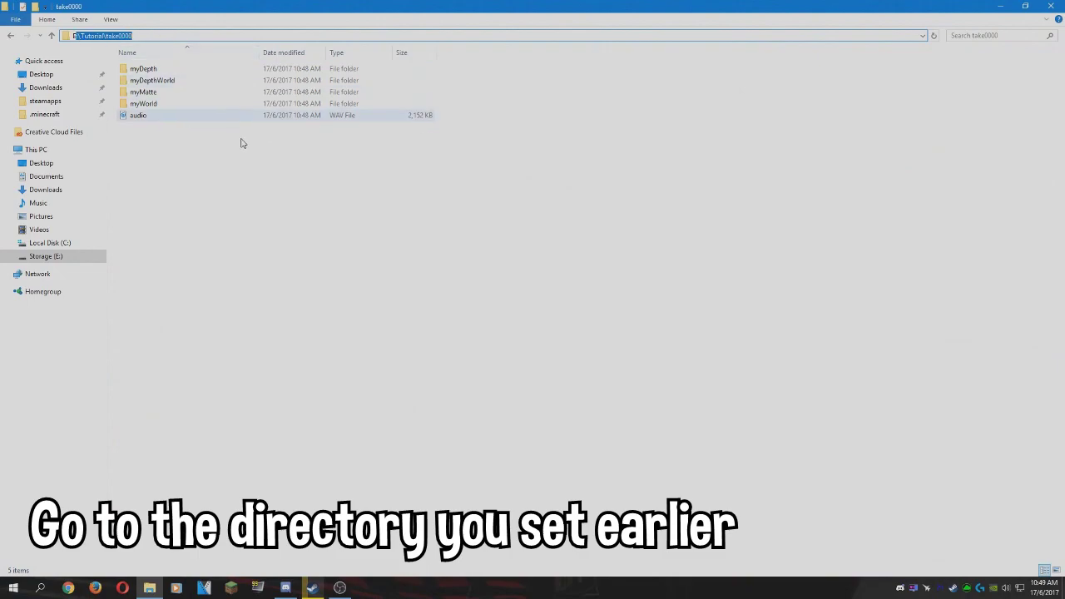
- Check the take0000 stream folders, then select the VirtualDub folder on the desktop
drag(385, 67, 189, 79)
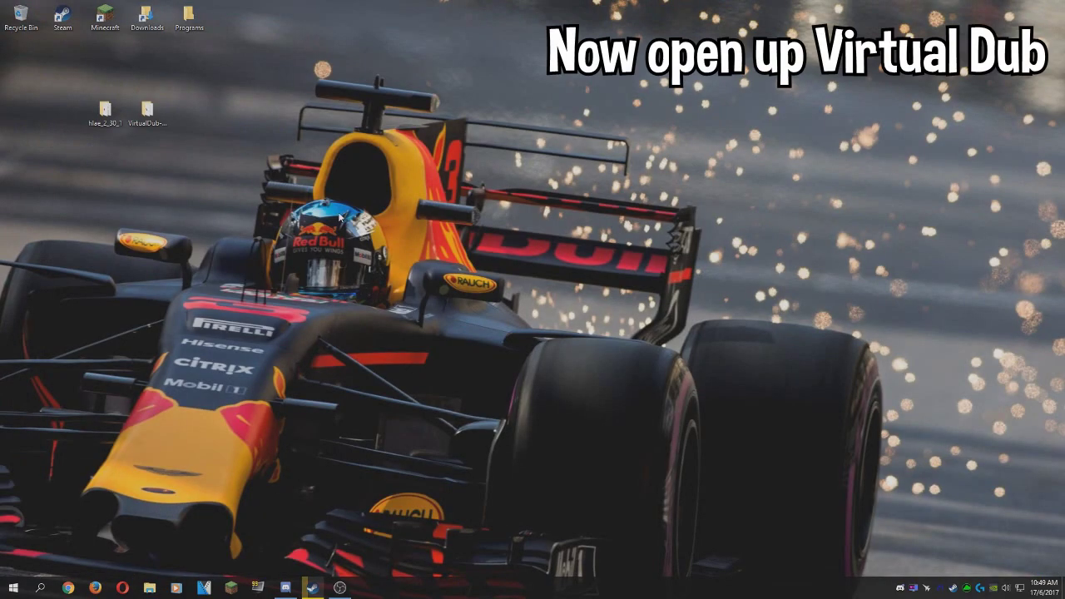
click(147, 115)
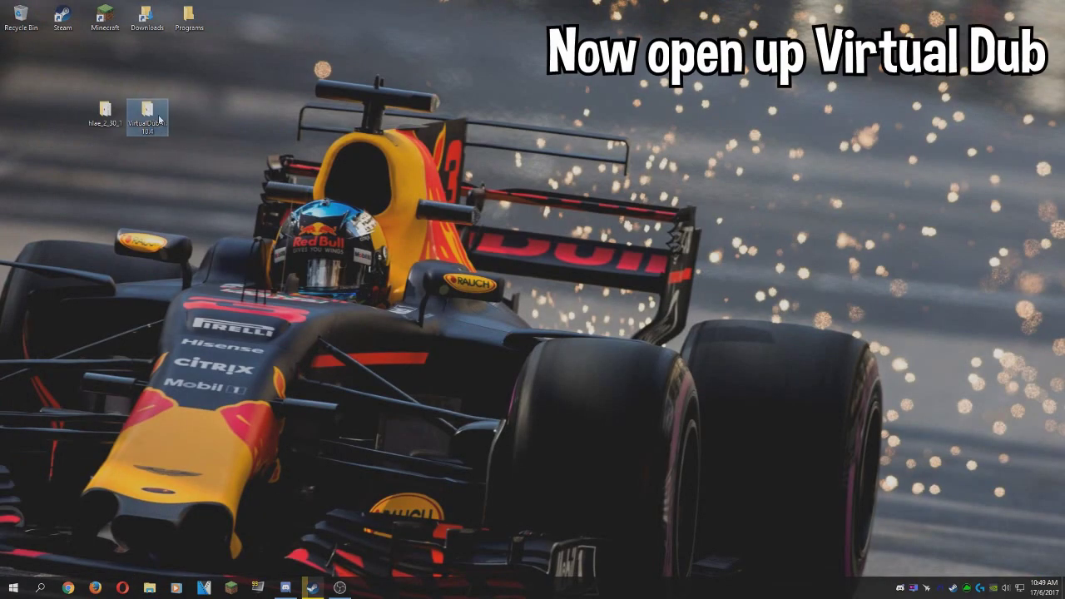
- Launch VirtualDub from its desktop folder
double_click(159, 119)
click(141, 185)
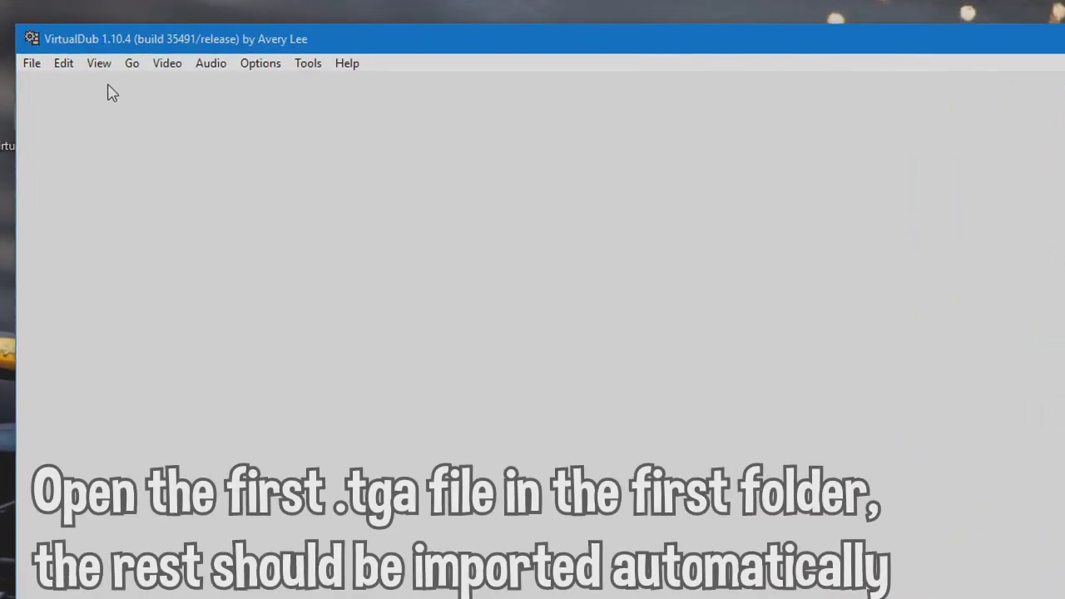
click(32, 64)
click(104, 87)
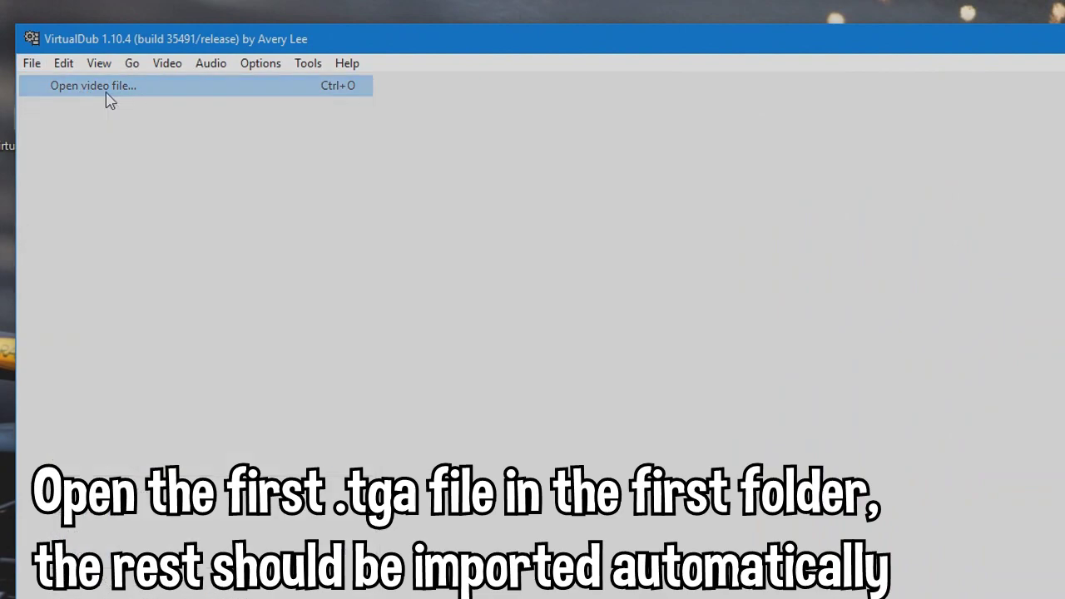
- Open 00000.tga from E:\Tutorial\take0000\myDepth as the depth image sequence
click(417, 120)
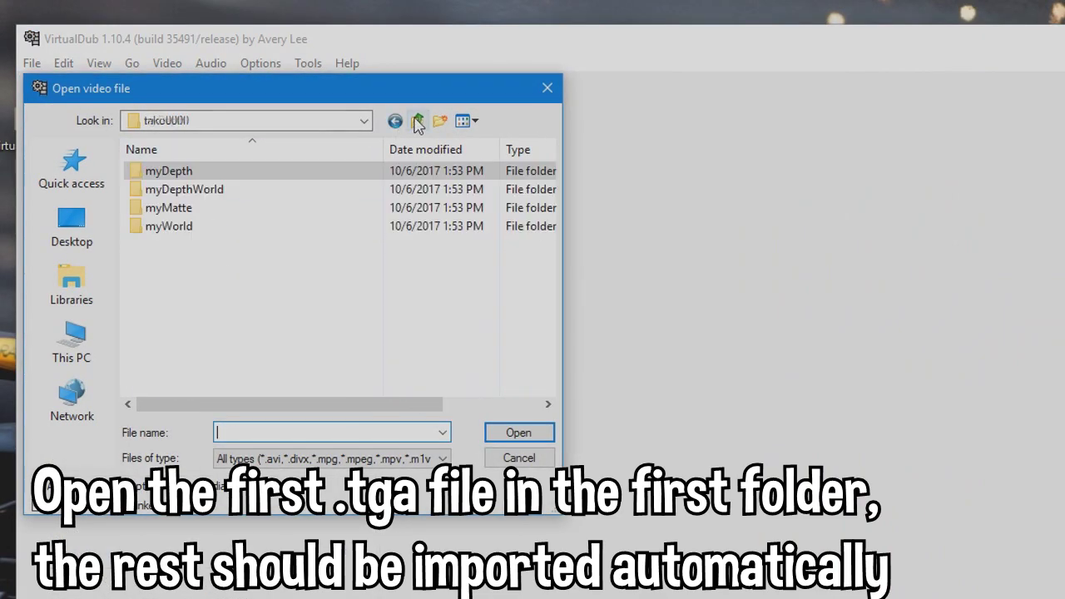
click(86, 360)
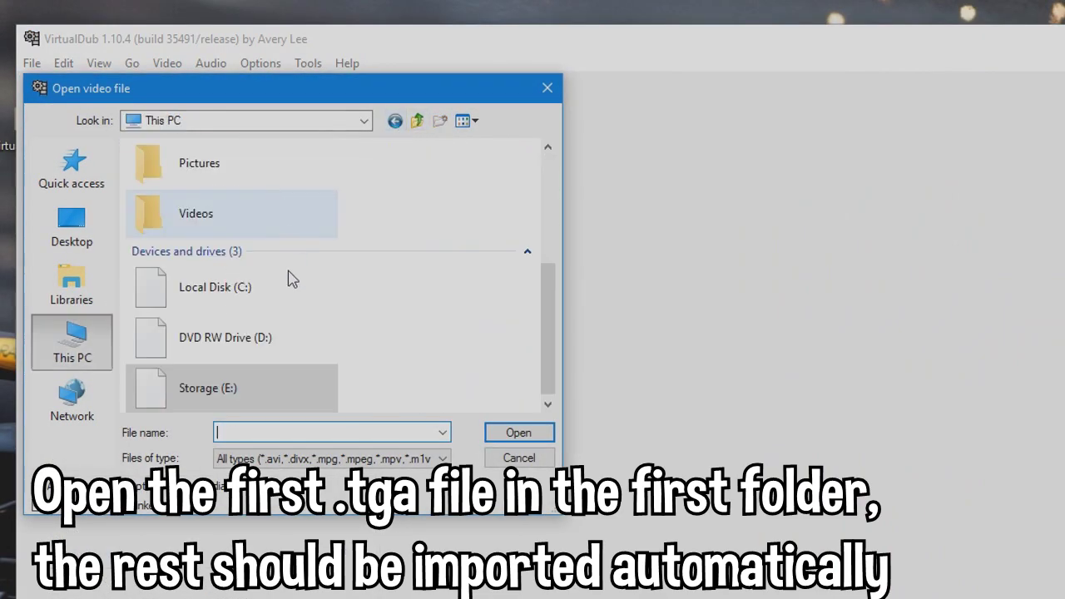
double_click(292, 404)
double_click(250, 230)
double_click(180, 173)
click(181, 174)
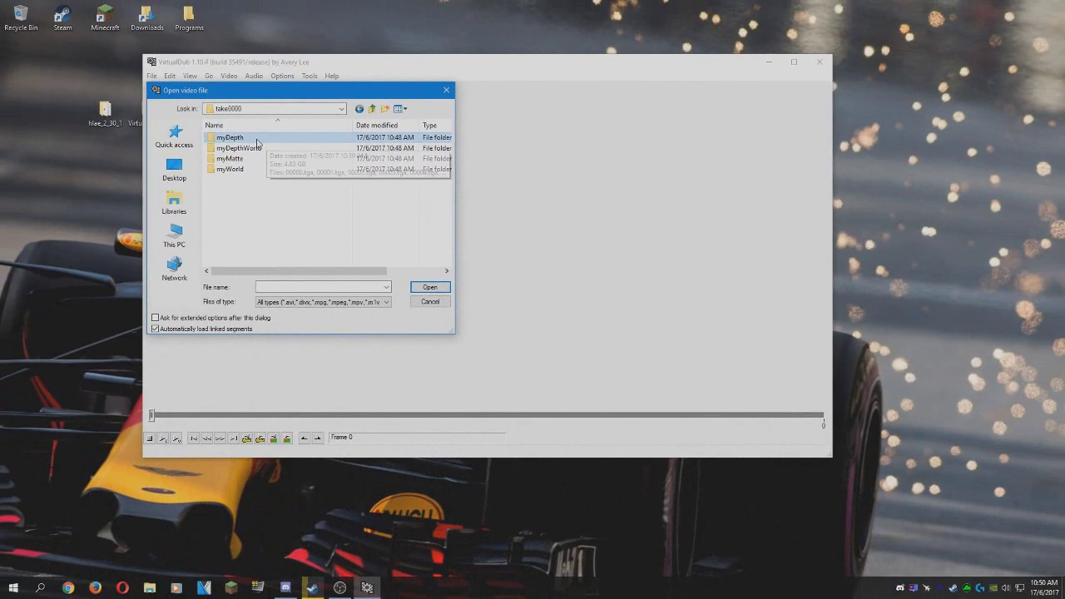
double_click(183, 172)
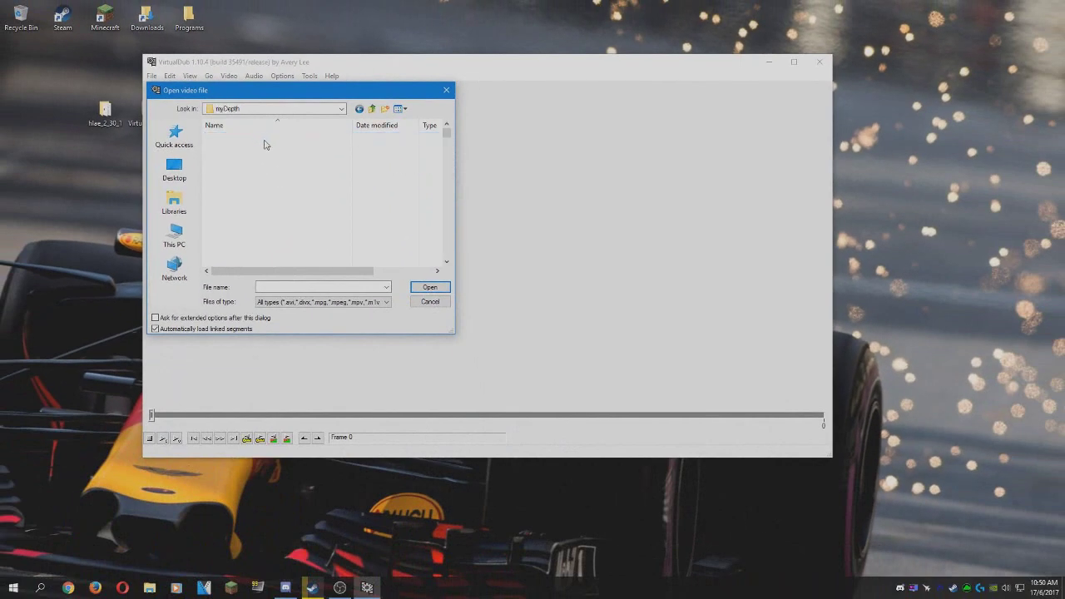
click(183, 174)
click(430, 288)
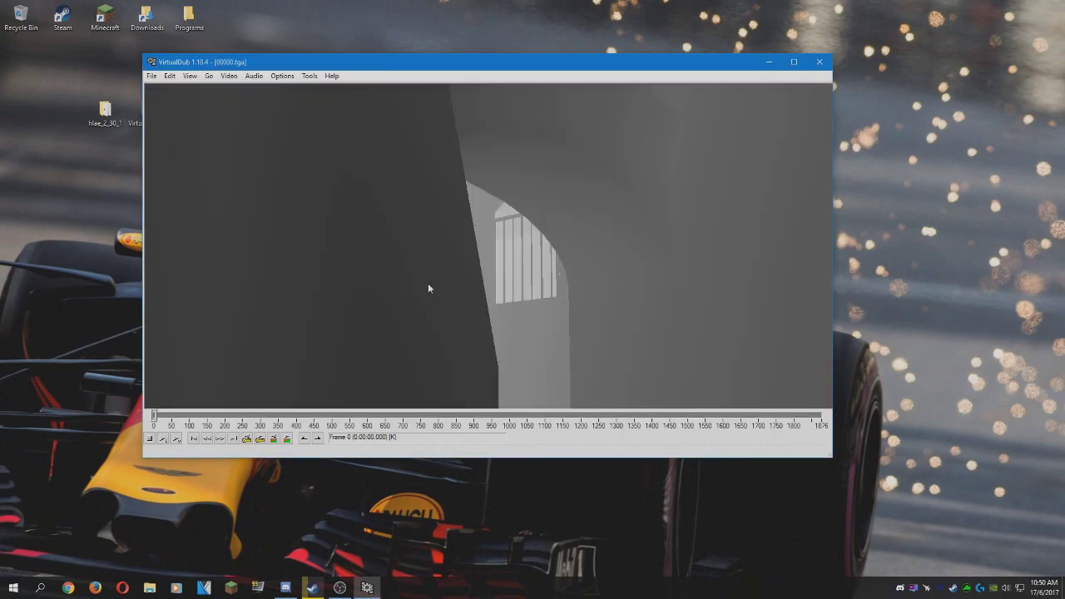
- Change the depth image sequence's frame rate to the recorded 150 fps in VirtualDub
drag(260, 418, 131, 418)
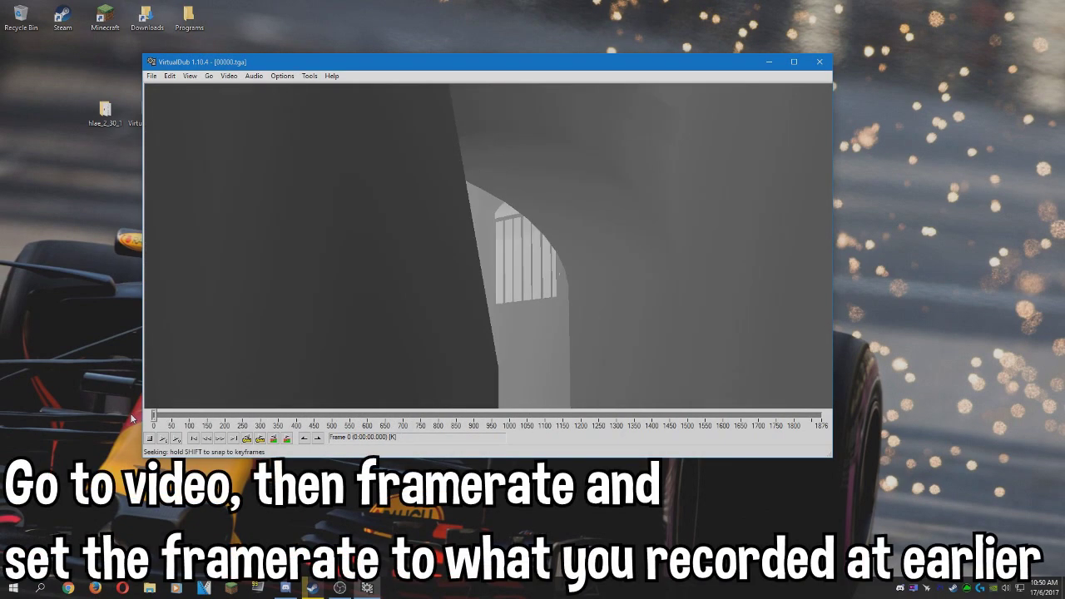
click(229, 75)
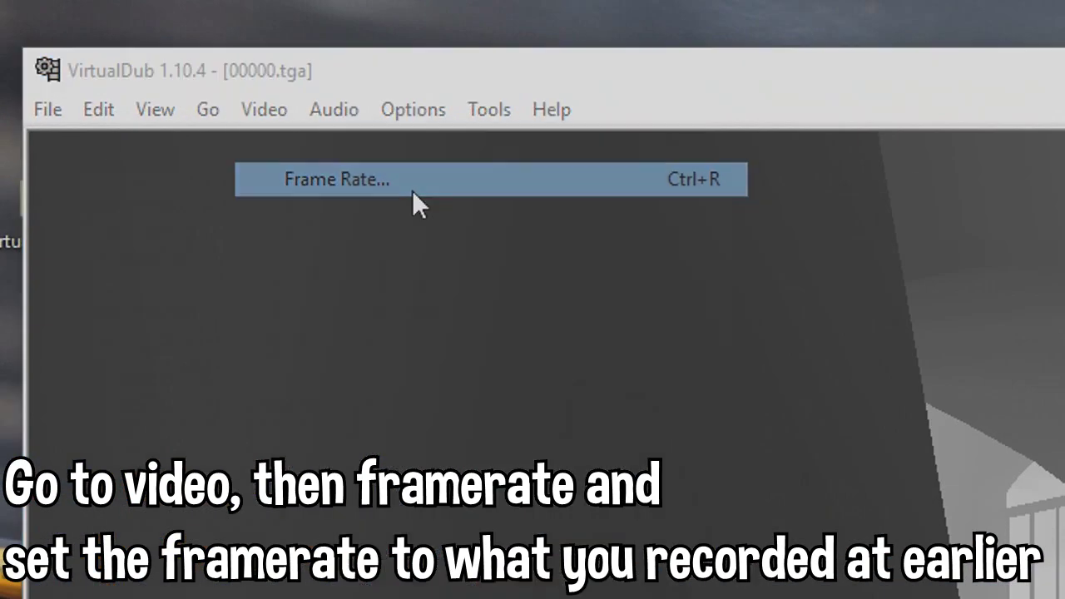
click(414, 191)
click(93, 253)
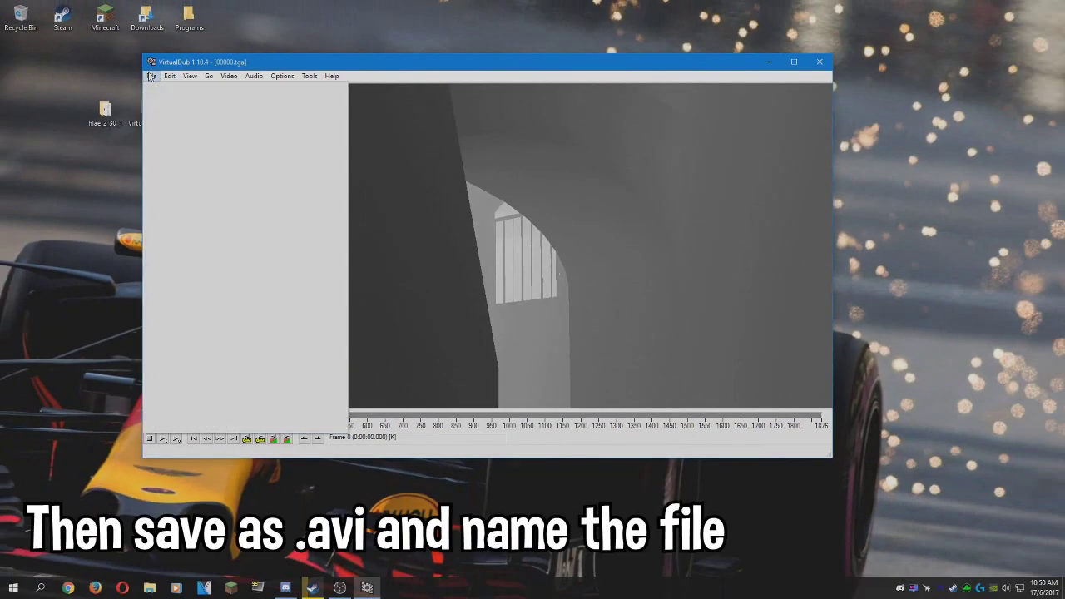
- Save the depth sequence as myDEPTH AVI in E:\Tutorial and start the render
click(193, 173)
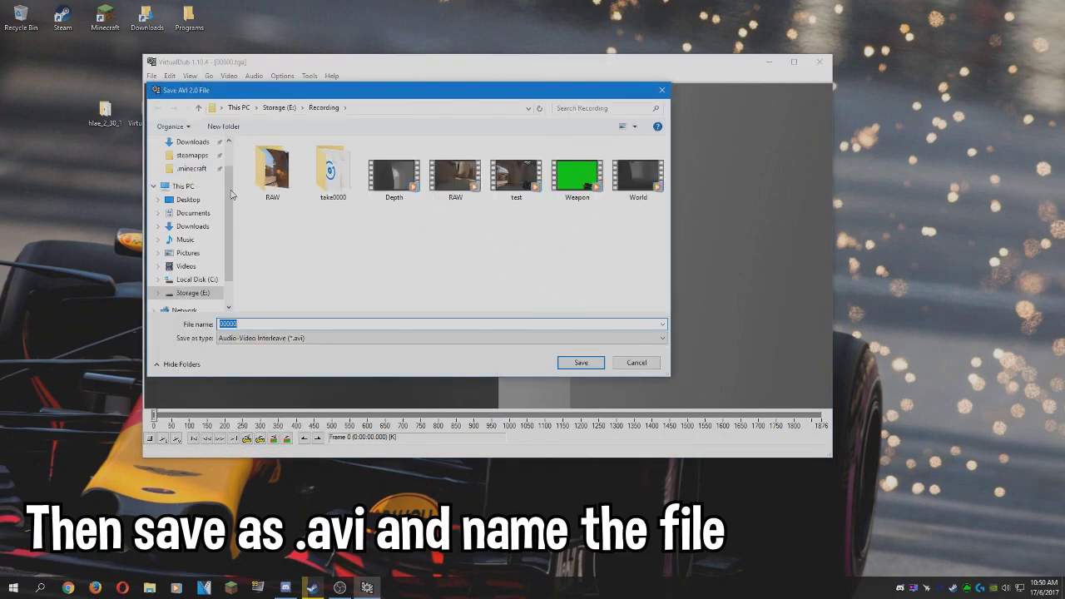
click(208, 298)
double_click(316, 166)
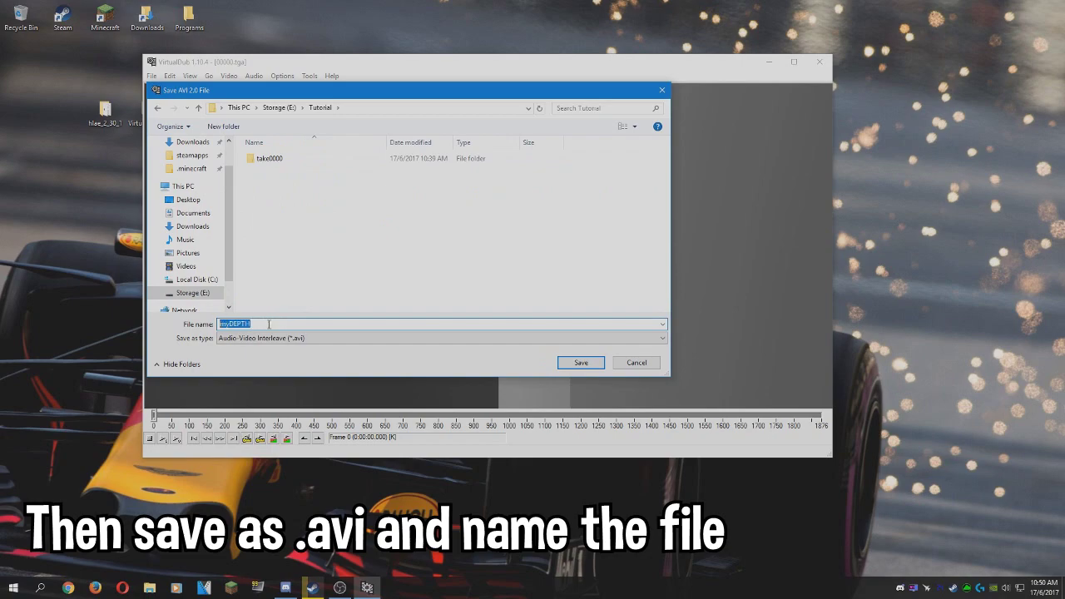
click(582, 364)
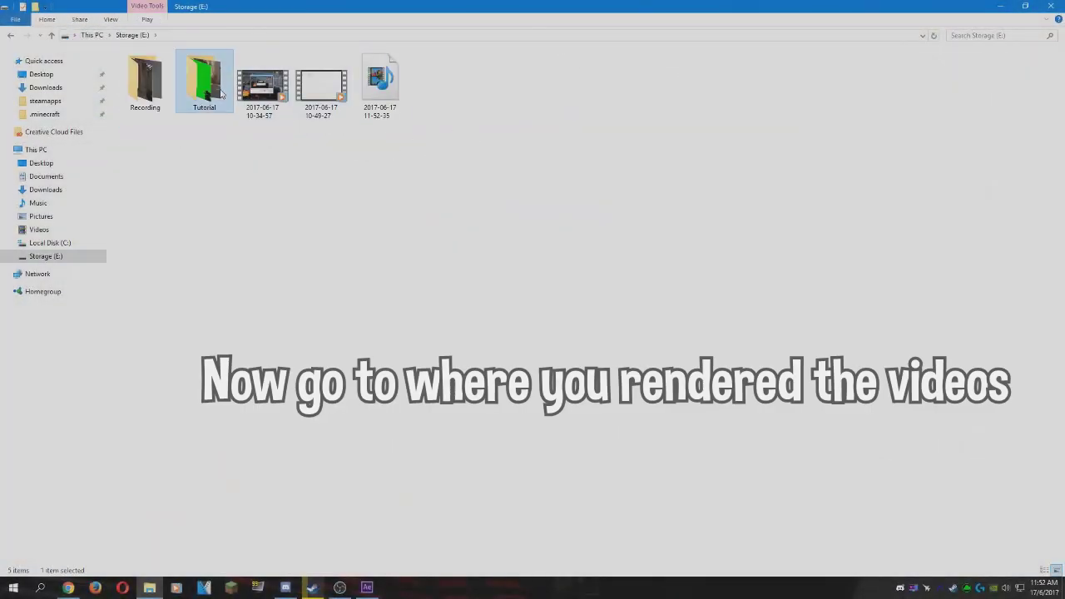
- Open the Tutorial folder and confirm myDEPTH and myDEPTHWORLD run at 150 frames/second
double_click(202, 83)
drag(176, 145, 411, 50)
click(295, 127)
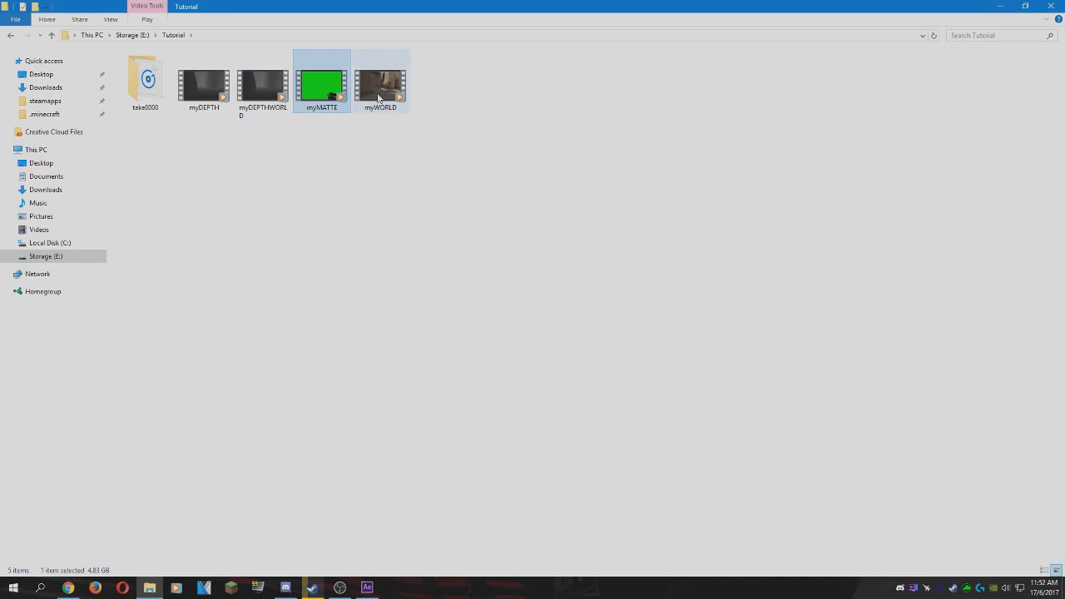
right_click(209, 104)
click(288, 359)
click(290, 135)
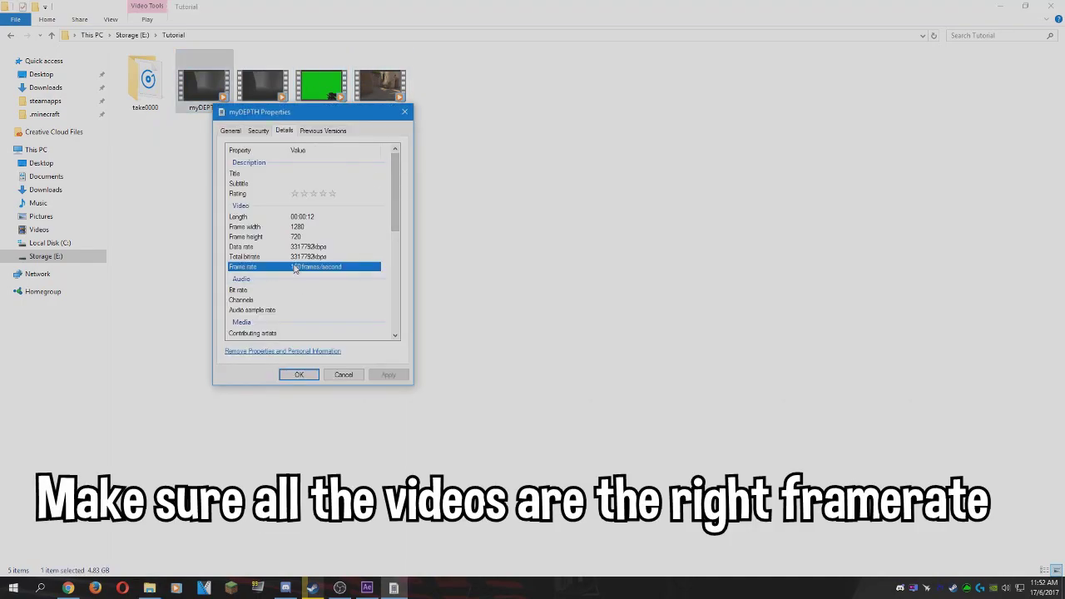
click(341, 375)
right_click(268, 112)
click(339, 369)
click(343, 135)
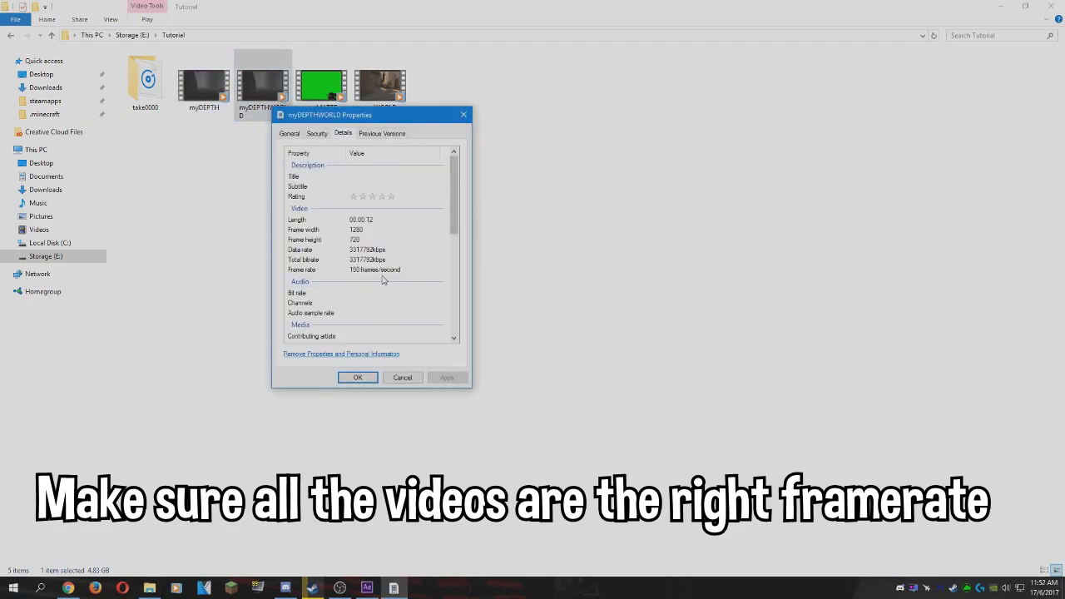
click(403, 377)
- Confirm myMATTE and myWORLD also read 150 frames/second in their file details
right_click(324, 92)
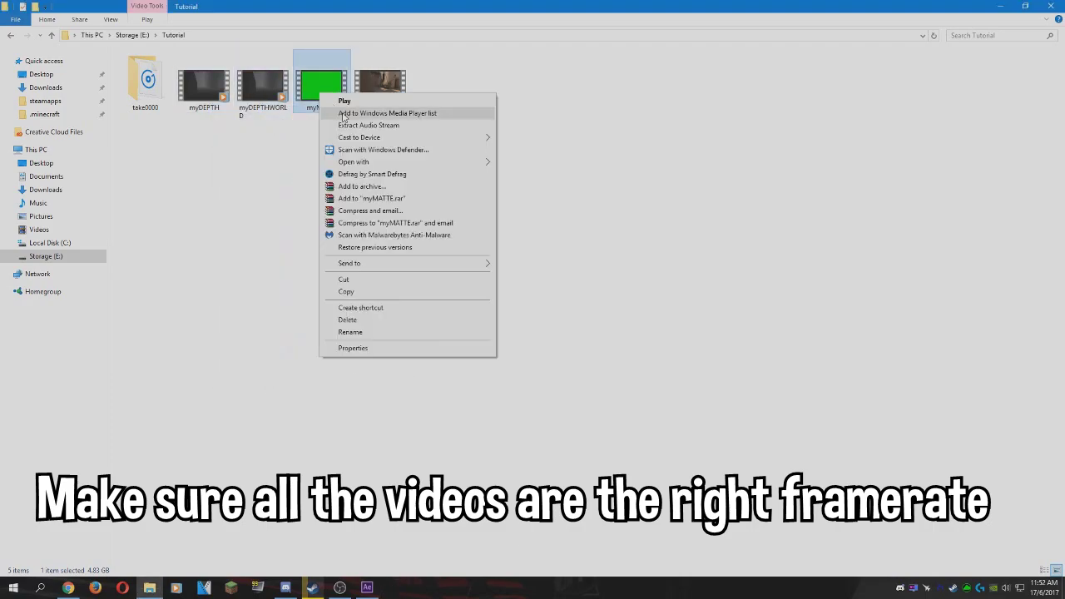
click(374, 349)
click(394, 120)
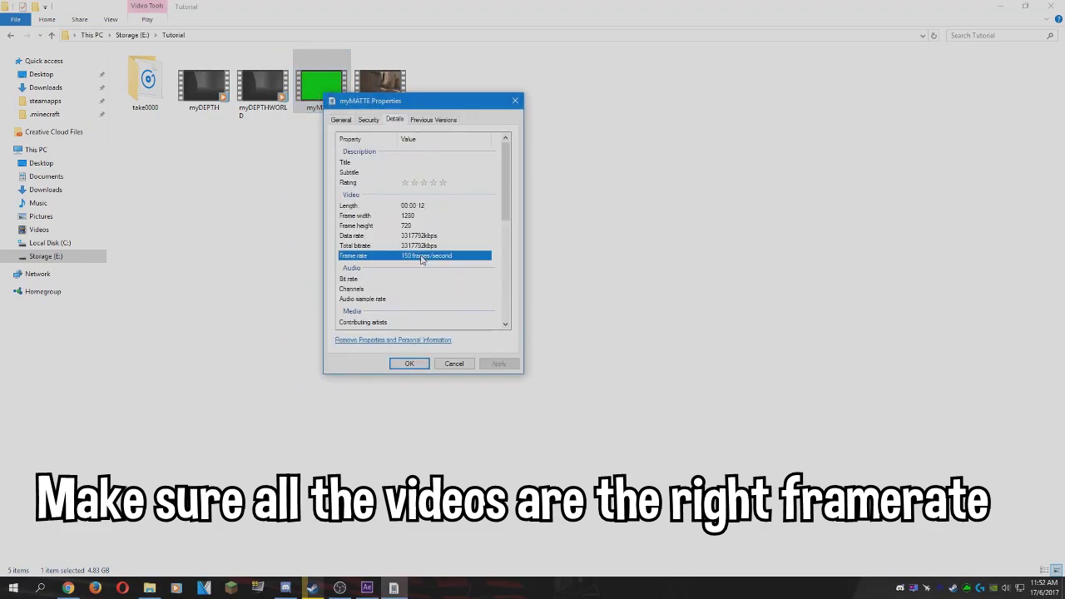
click(448, 364)
right_click(396, 102)
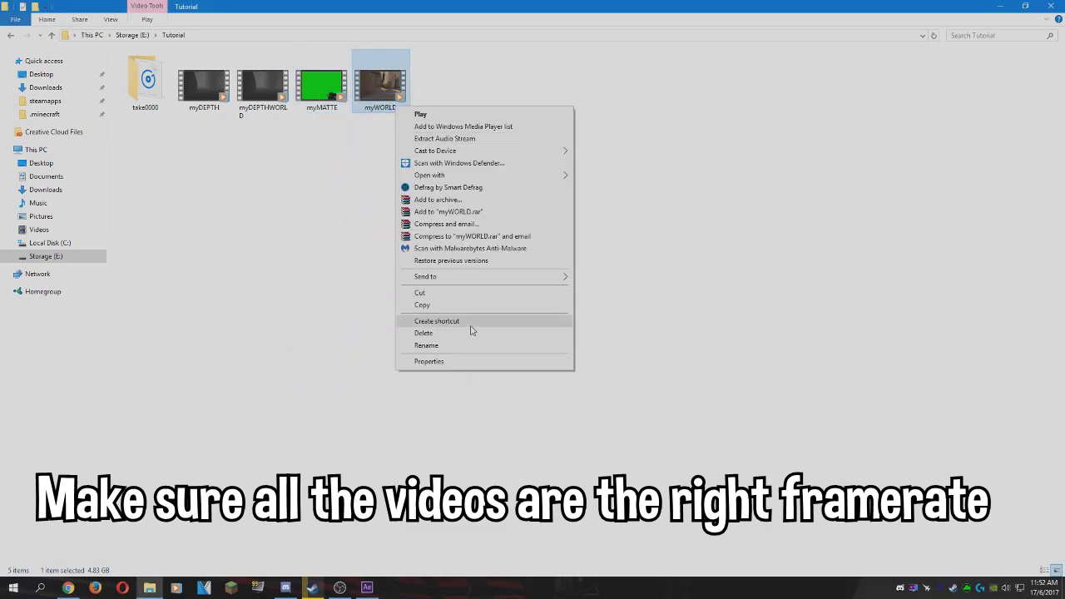
click(441, 356)
click(471, 135)
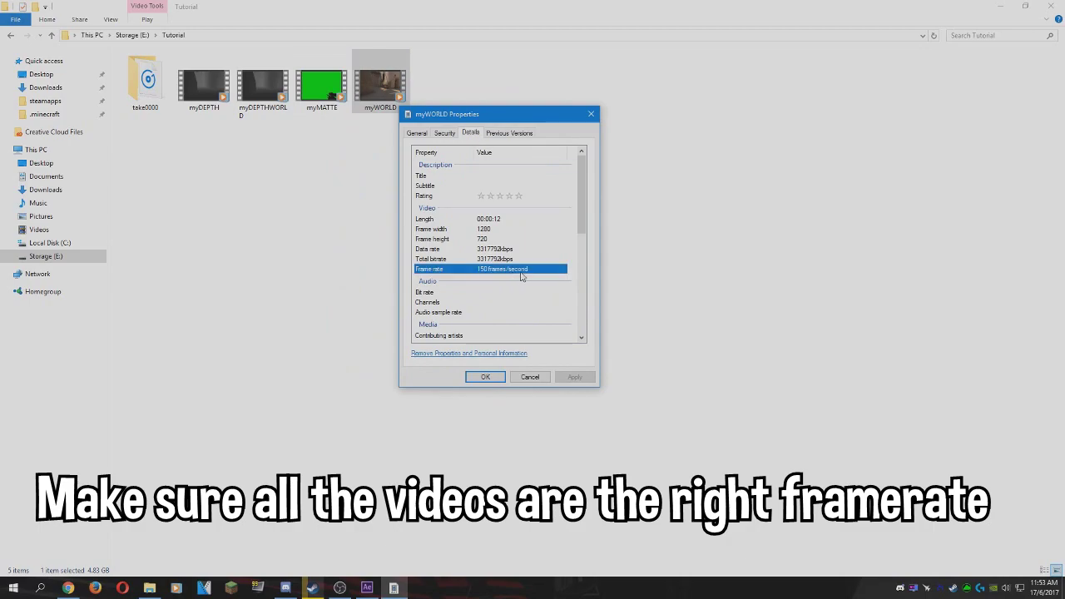
click(530, 377)
drag(408, 170, 298, 183)
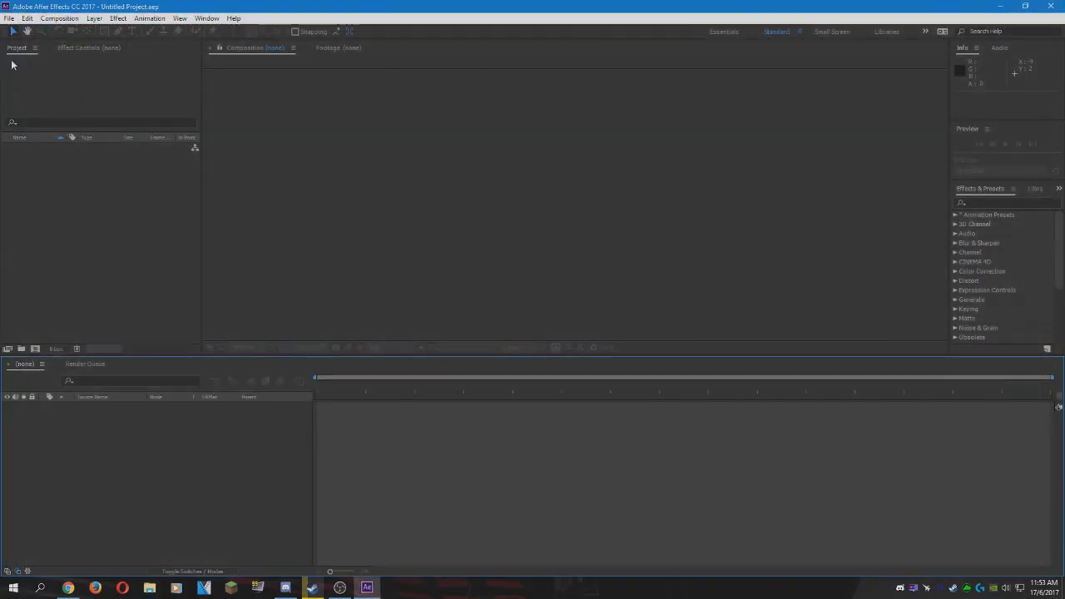
- Import the myDEPTH, myDEPTHWORLD, myMATTE and myWORLD AVIs into the project
click(8, 19)
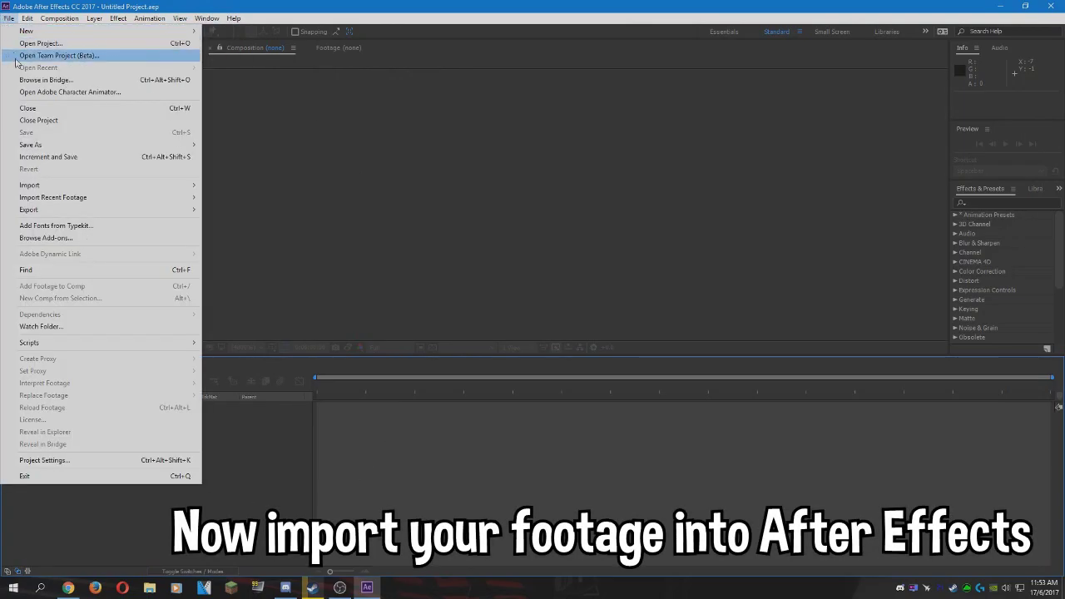
mouse_move(52, 188)
click(247, 182)
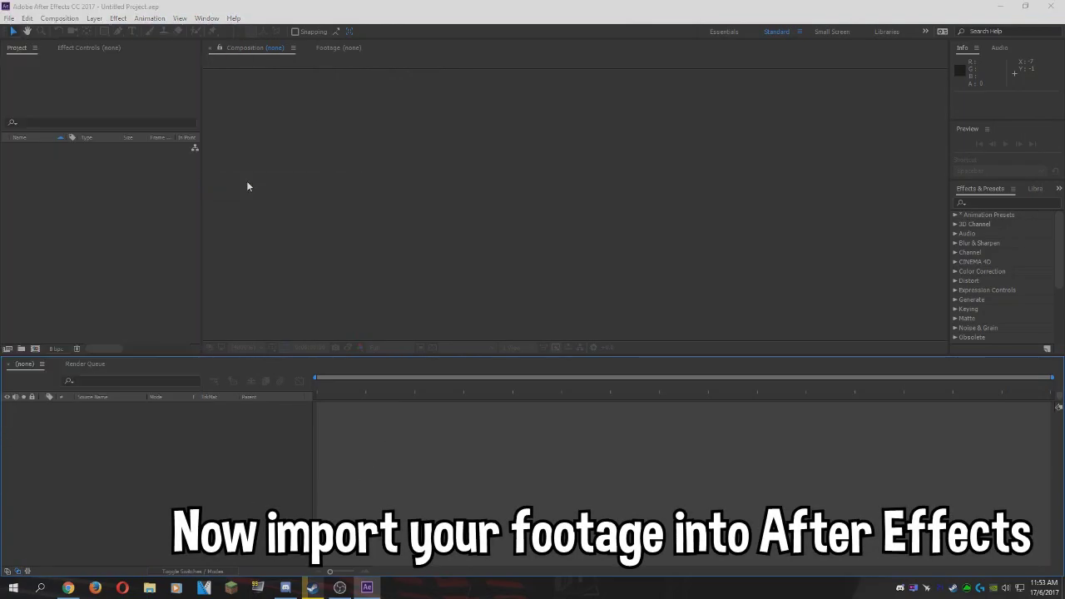
drag(177, 185, 379, 143)
click(438, 359)
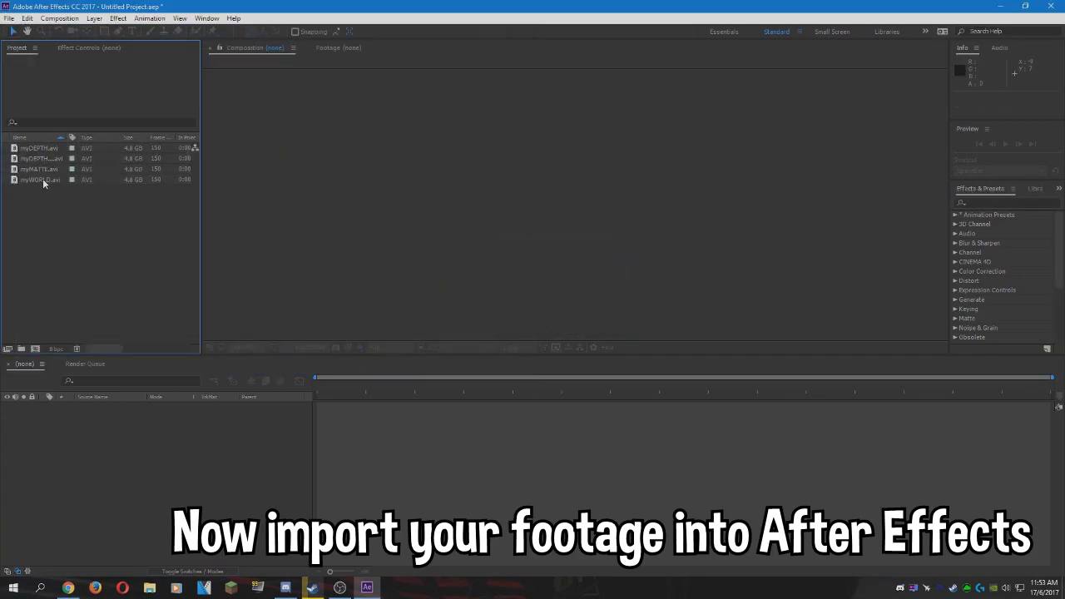
- Build a myWORLD composition from myWORLD.avi and scrub to about three seconds
drag(42, 180, 114, 442)
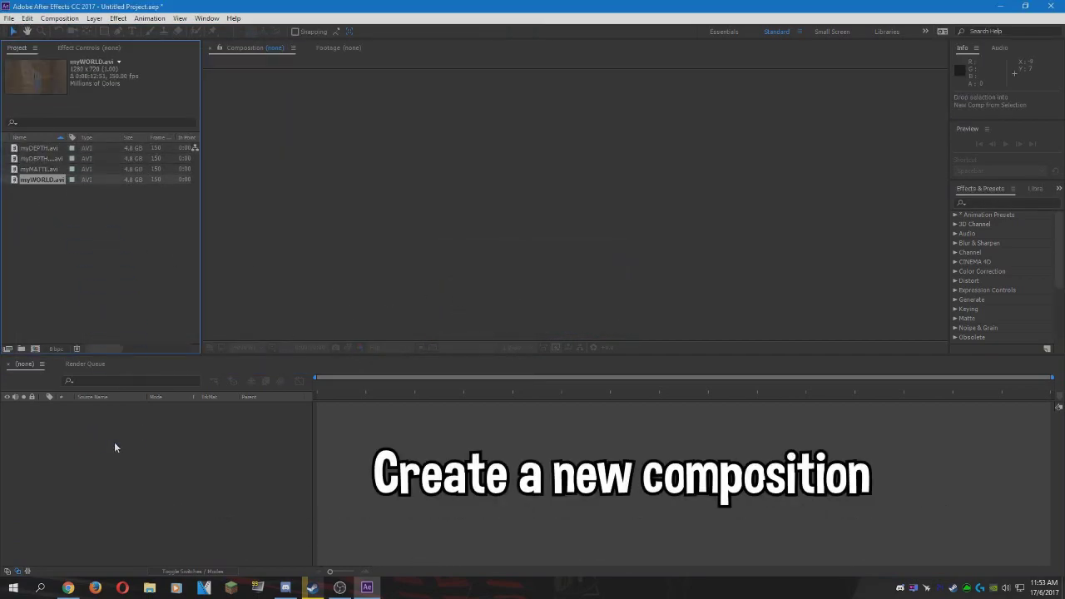
click(271, 442)
mouse_move(421, 387)
mouse_down()
mouse_move(704, 387)
mouse_move(499, 388)
mouse_up()
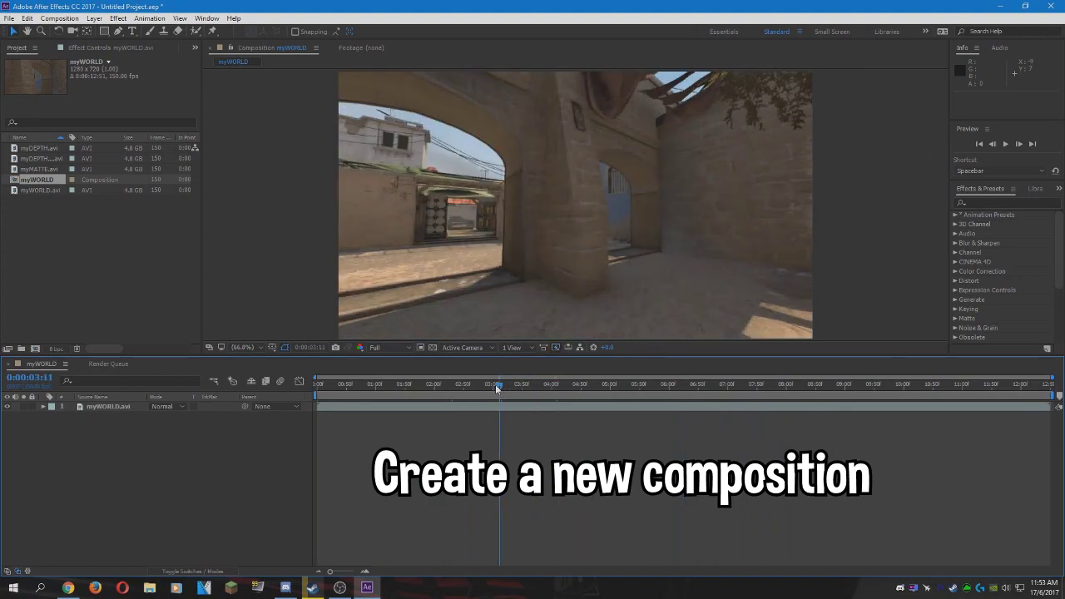
- Layer myMATTE.avi above myWORLD and key out its green screen with Keylight (1.2)
click(39, 169)
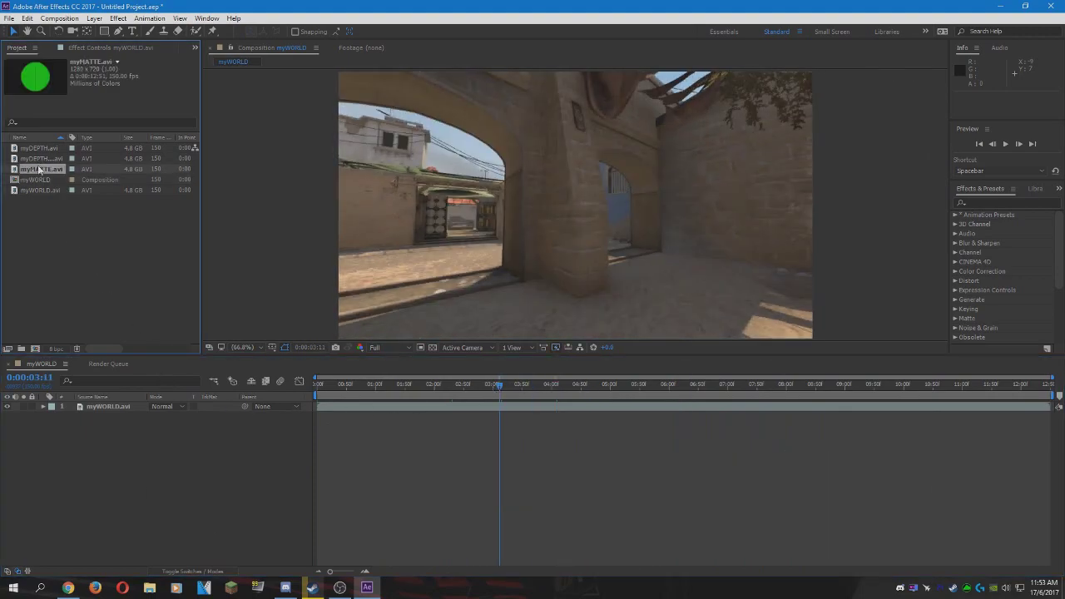
drag(121, 395, 116, 404)
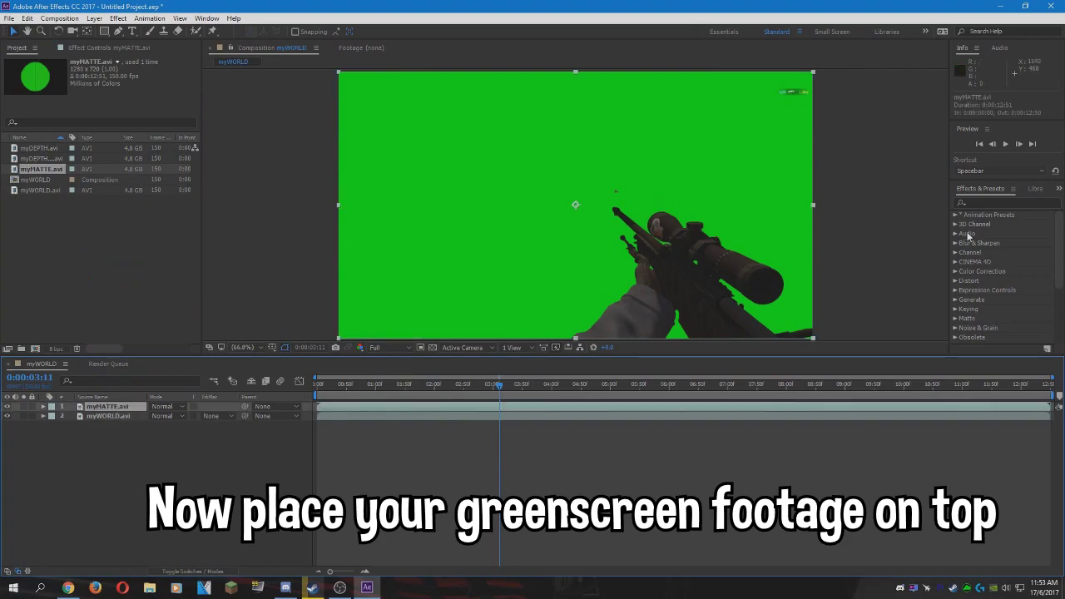
click(988, 201)
text(keylight)
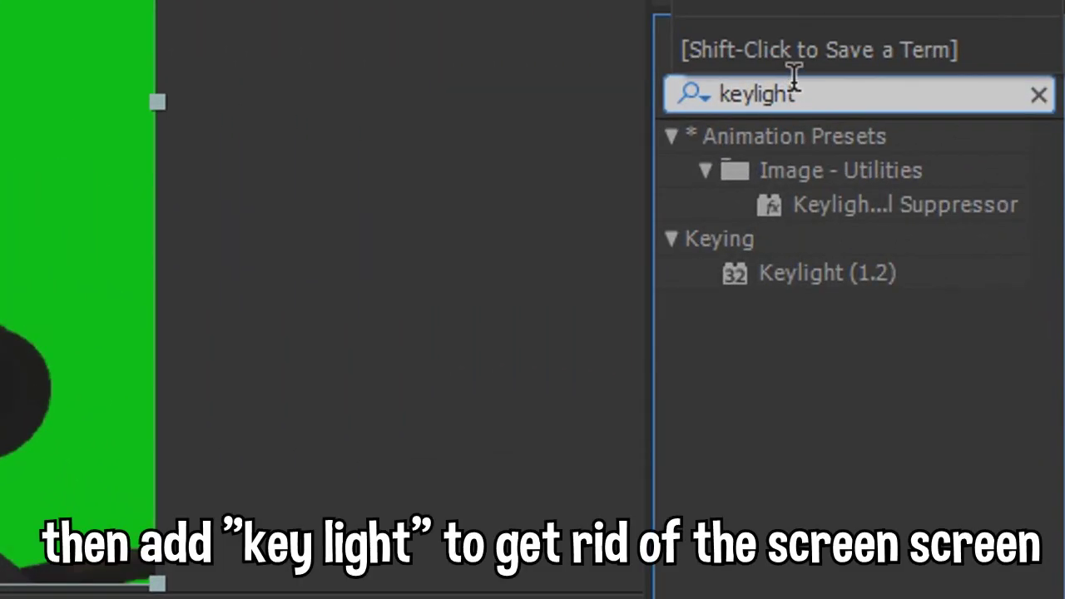
double_click(827, 273)
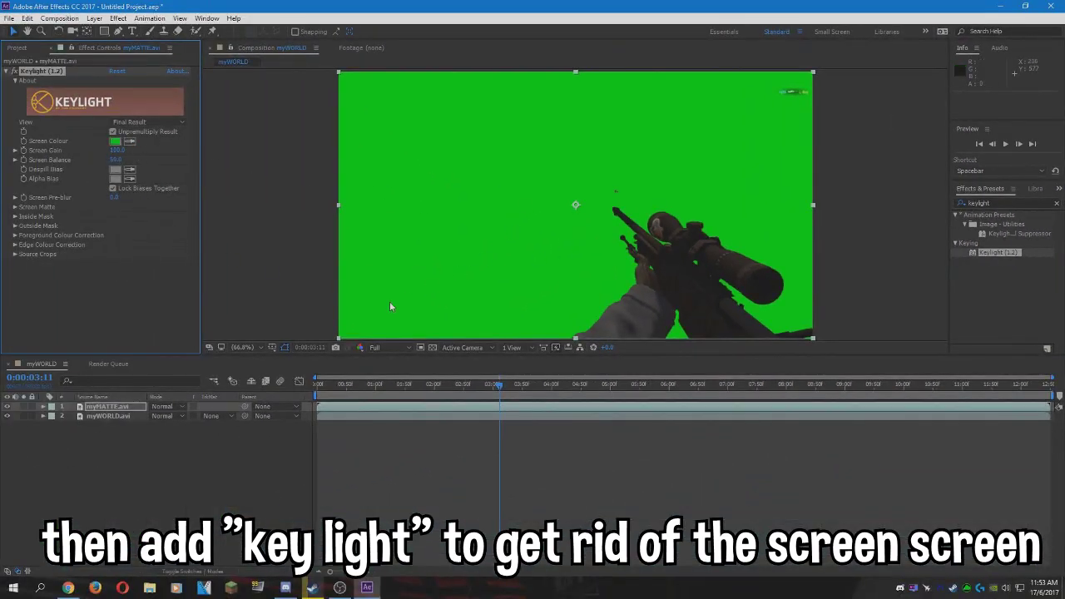
click(390, 306)
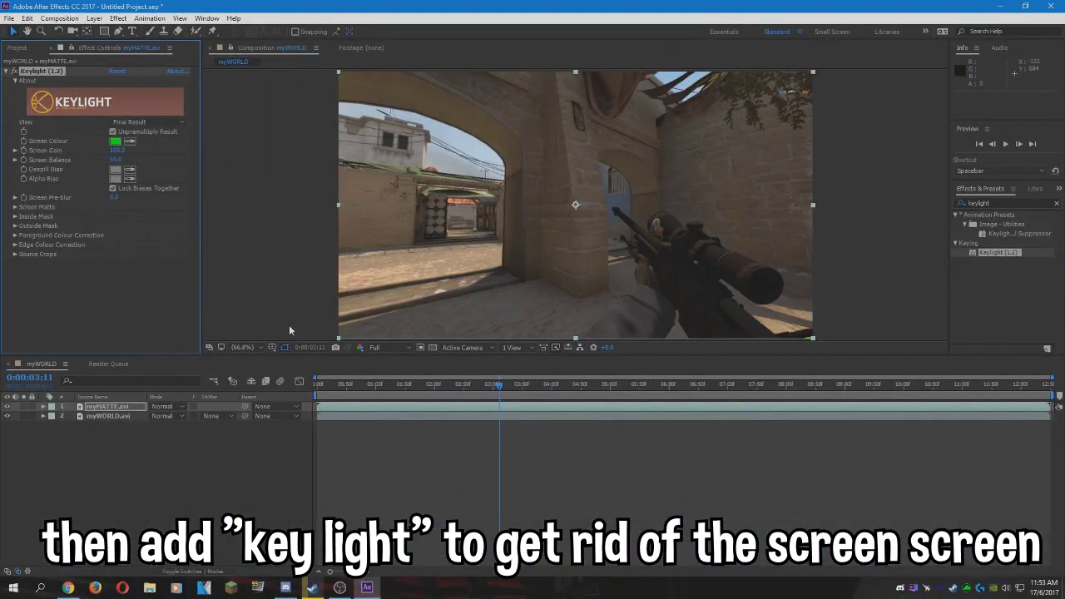
- Add myDEPTHWORLD.avi and an adjustment layer on top, then hide the depth layer
click(408, 311)
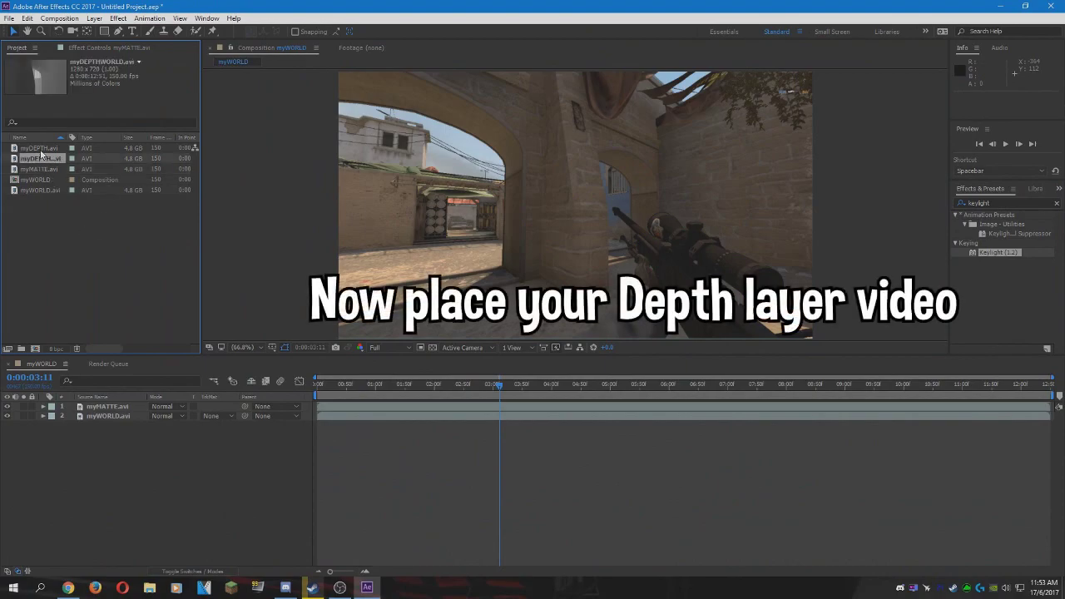
drag(112, 399, 110, 402)
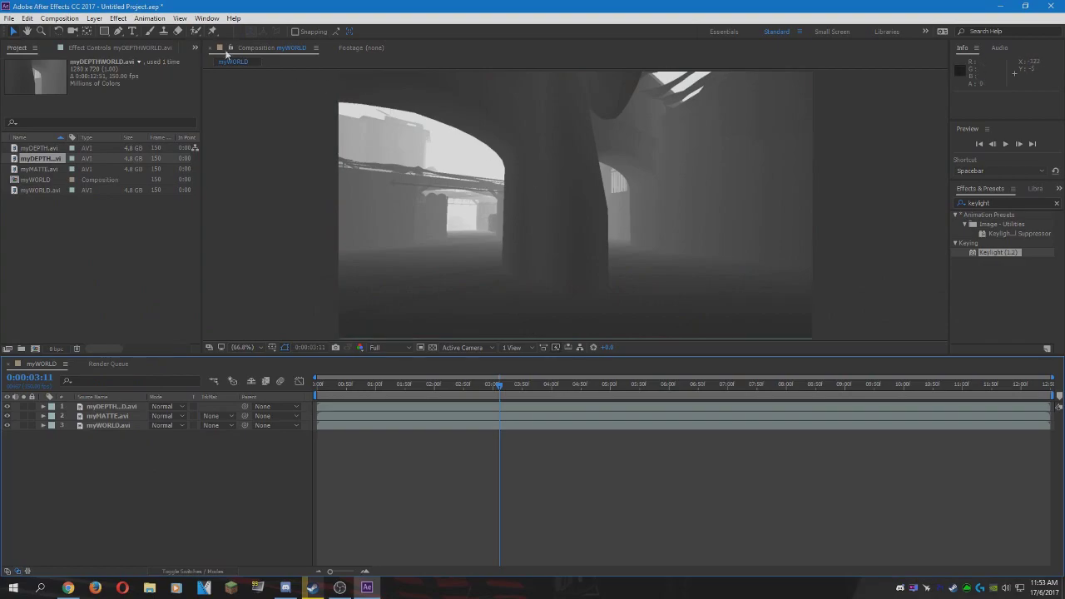
click(121, 17)
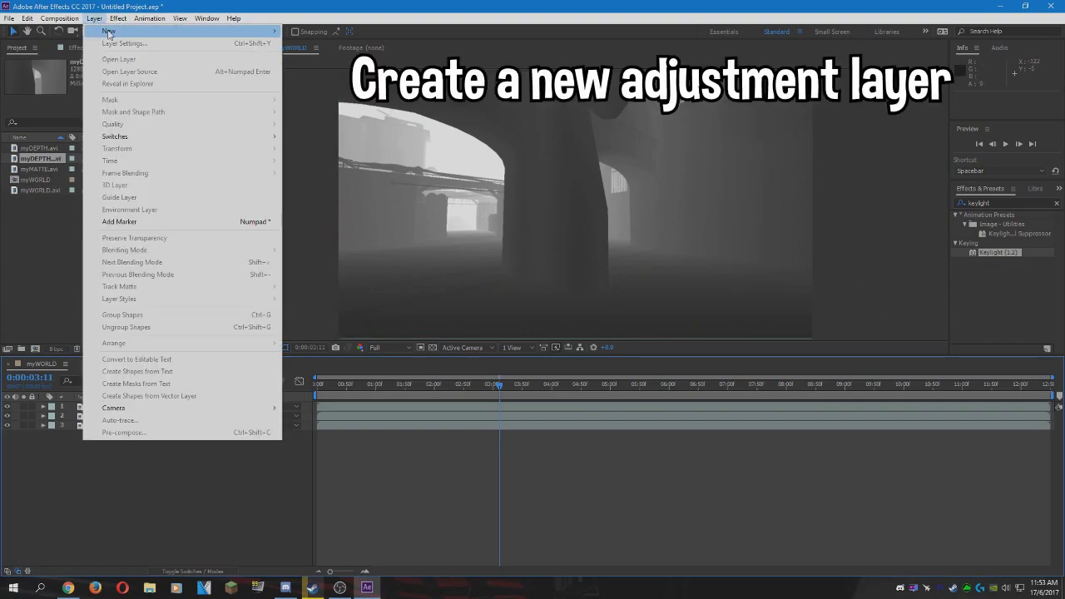
mouse_move(108, 32)
click(368, 108)
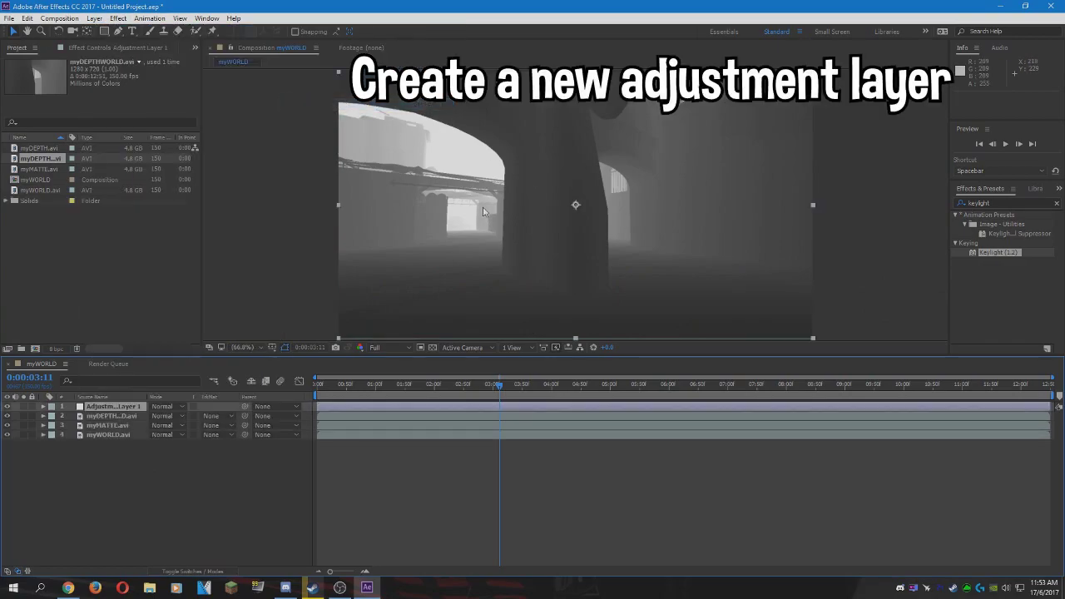
click(7, 415)
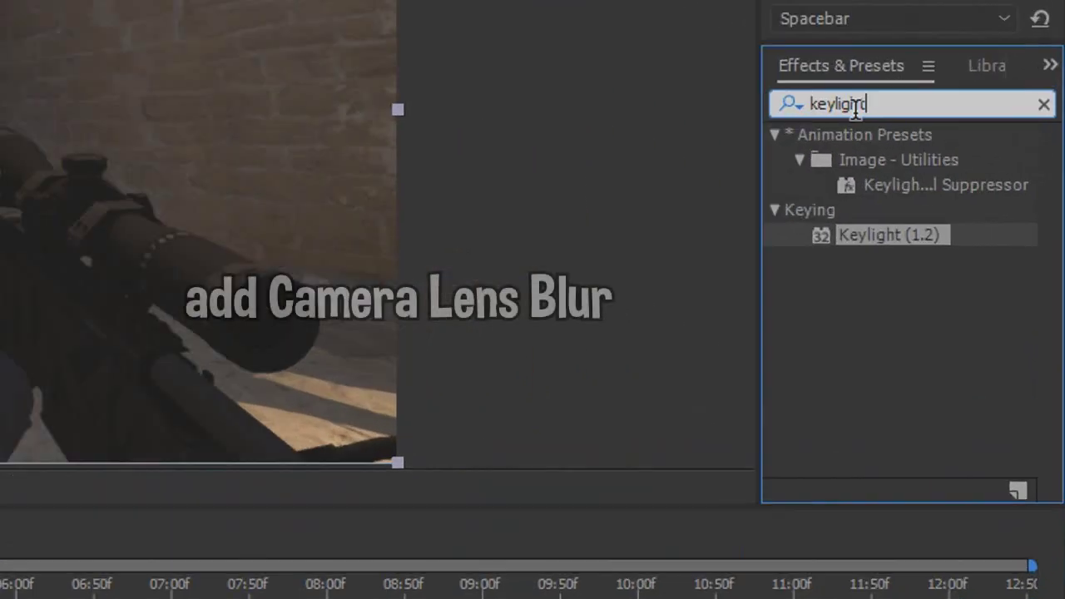
- Apply Camera Lens Blur to Adjustment Layer 1, blur map myDEPTHWORLD.avi, radius 39.0
double_click(990, 205)
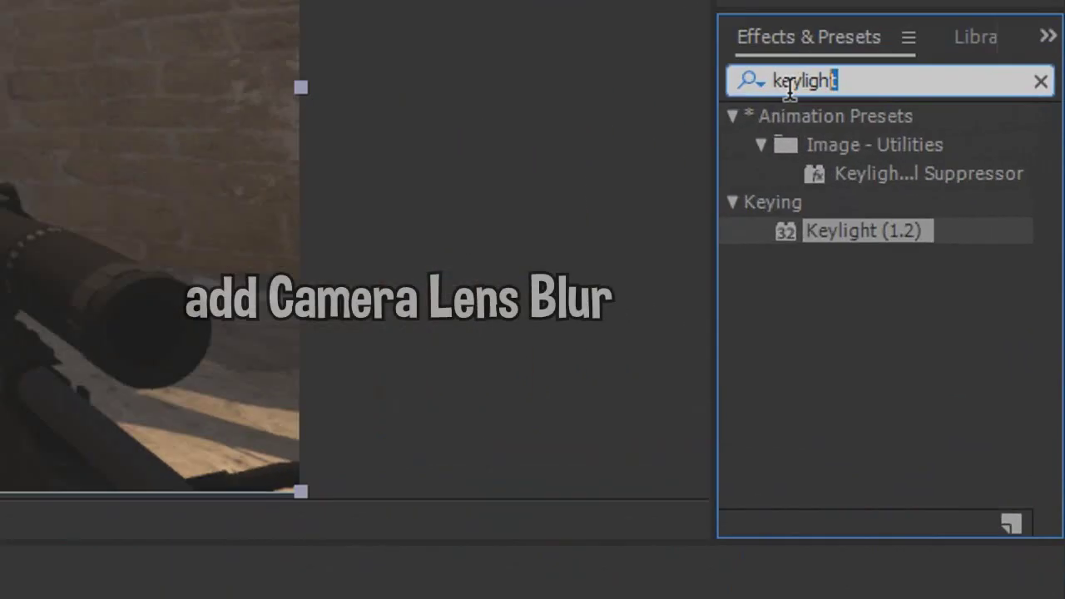
key(BackSpace)
text(lens)
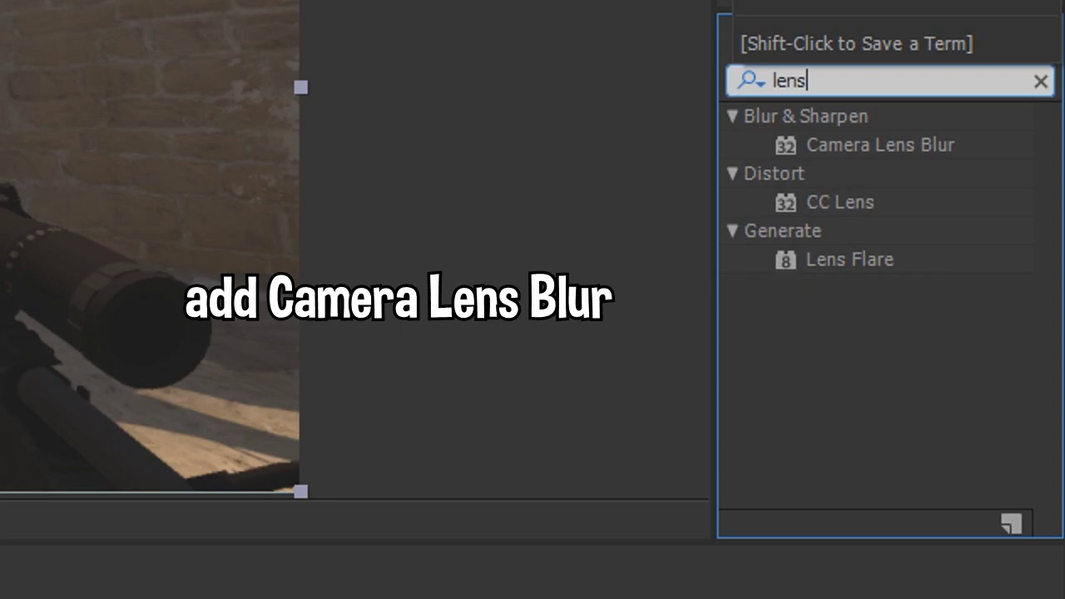
click(895, 152)
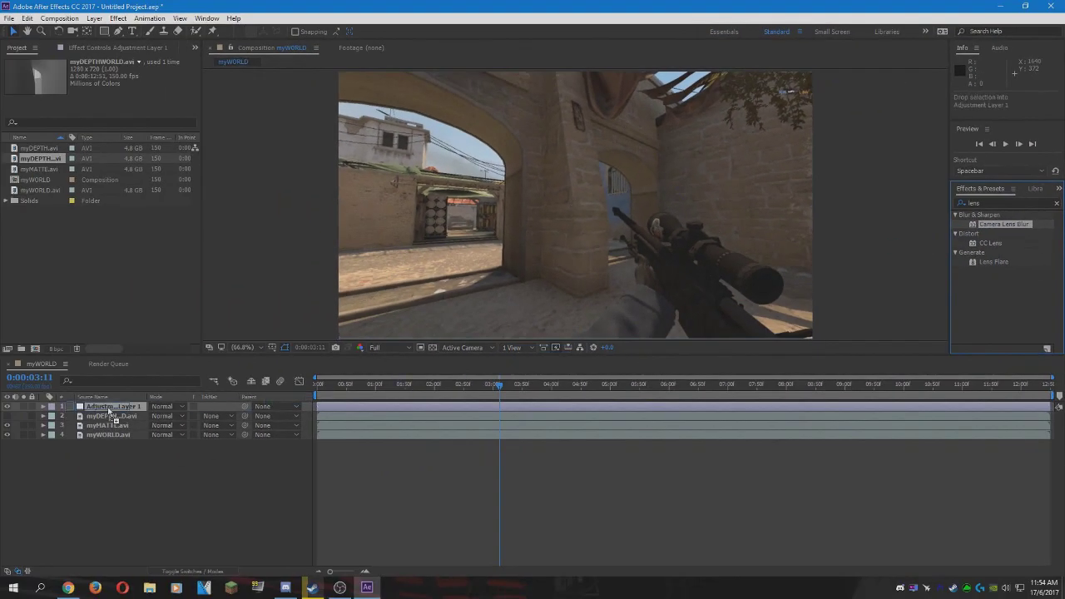
drag(108, 410, 108, 410)
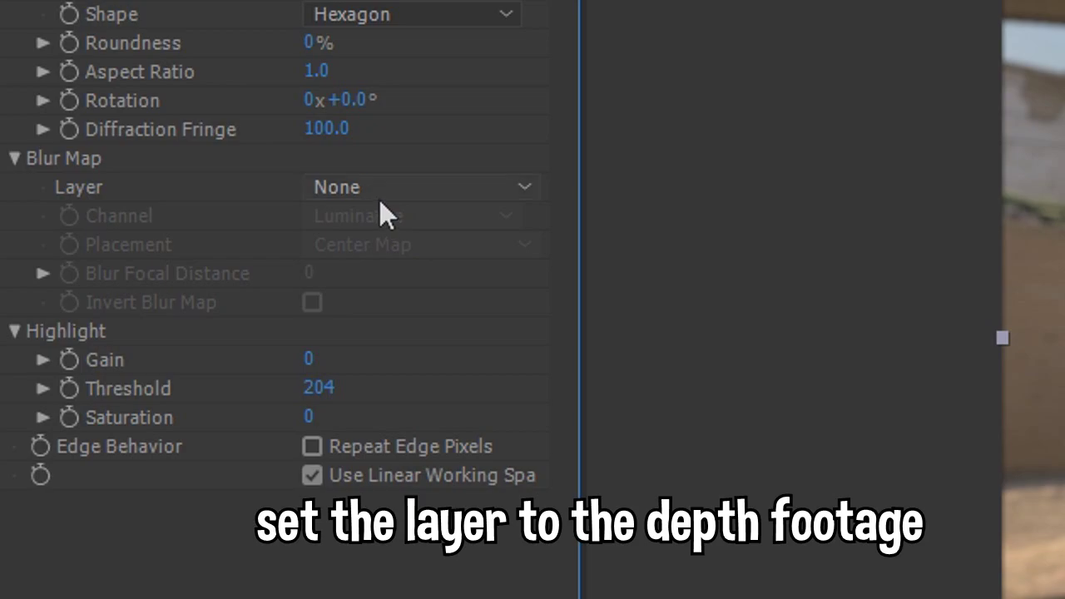
click(385, 188)
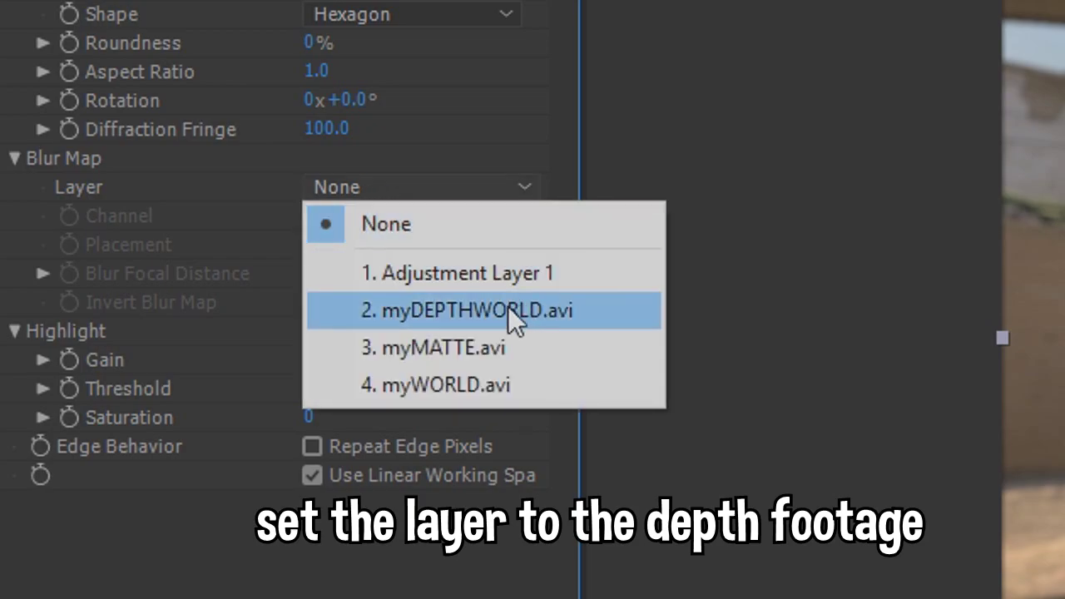
click(541, 312)
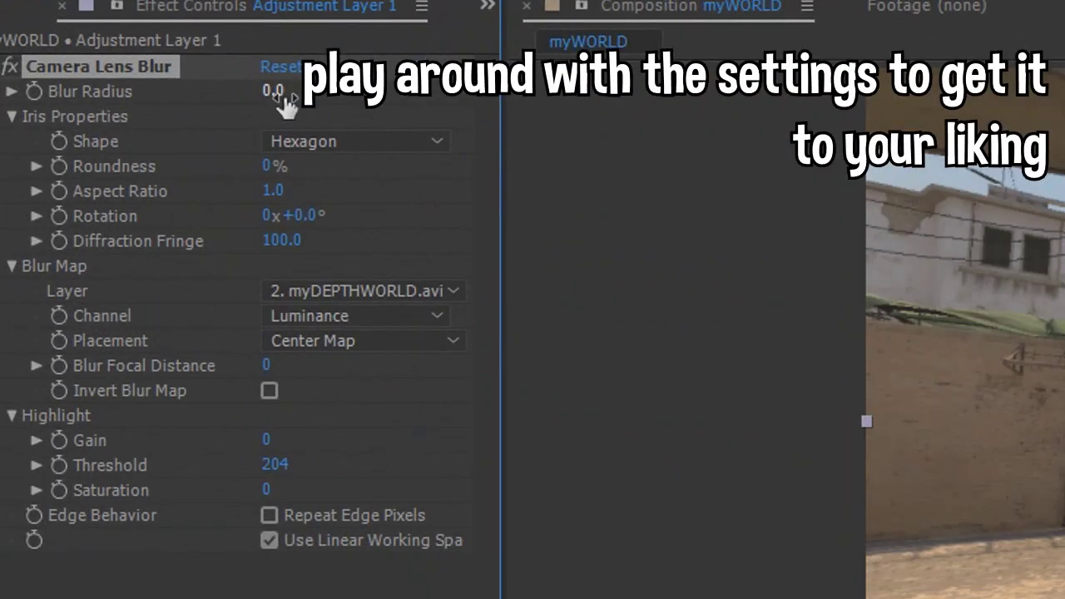
drag(111, 81, 137, 83)
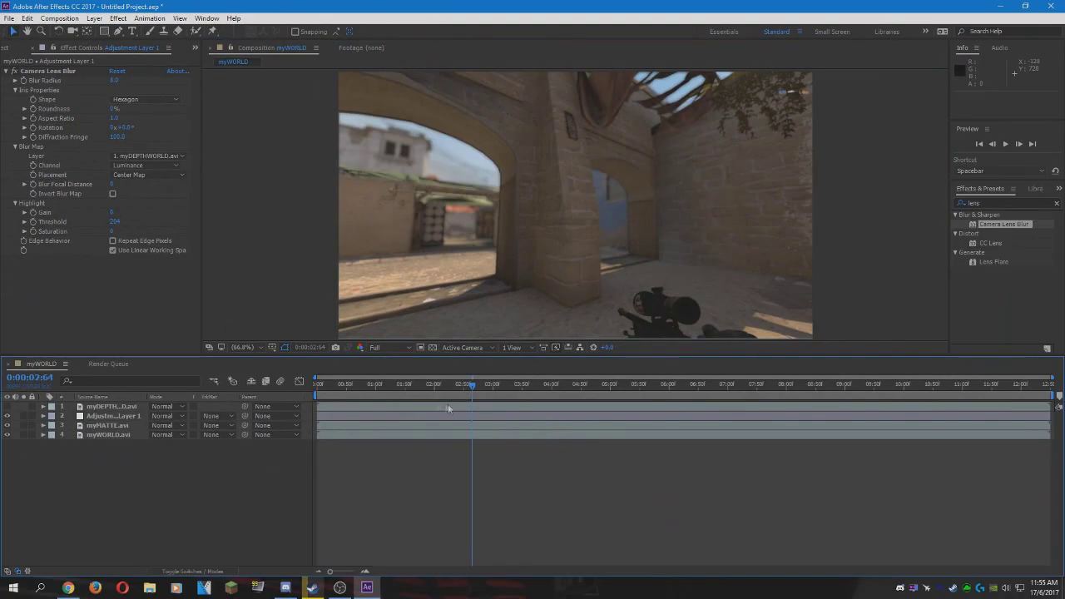
- Apply a nearly neutral Curves effect to the myWORLD layer and preview it
click(108, 434)
triple_click(1007, 203)
text(curves)
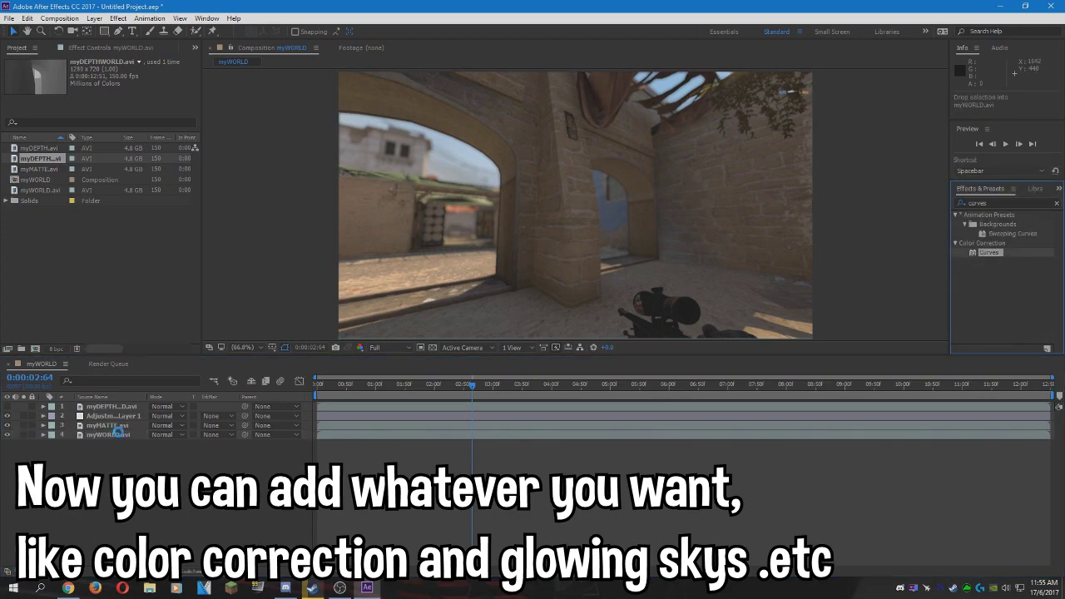
double_click(989, 252)
drag(106, 157, 74, 208)
key(space)
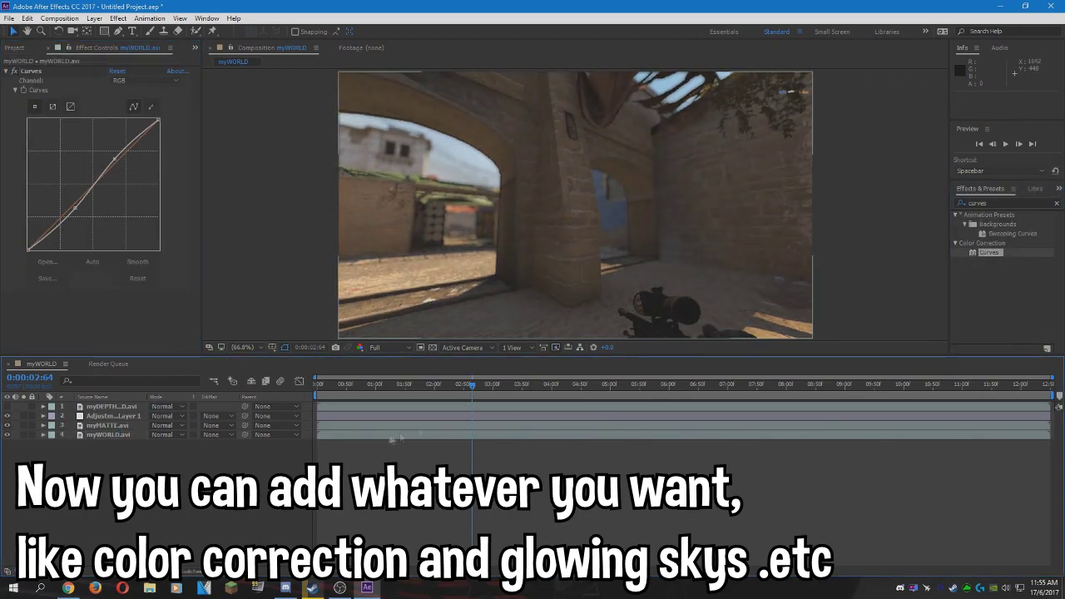
- Add Hue/Saturation to myWORLD.avi and duplicate the layer
triple_click(1007, 203)
text(hue)
double_click(1009, 261)
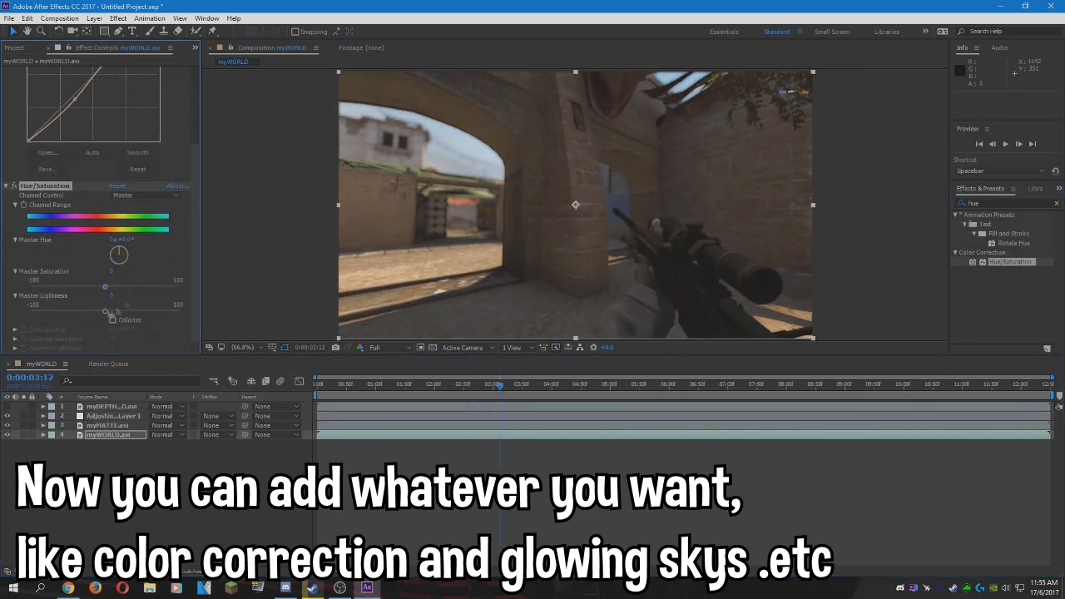
click(1056, 203)
right_click(108, 434)
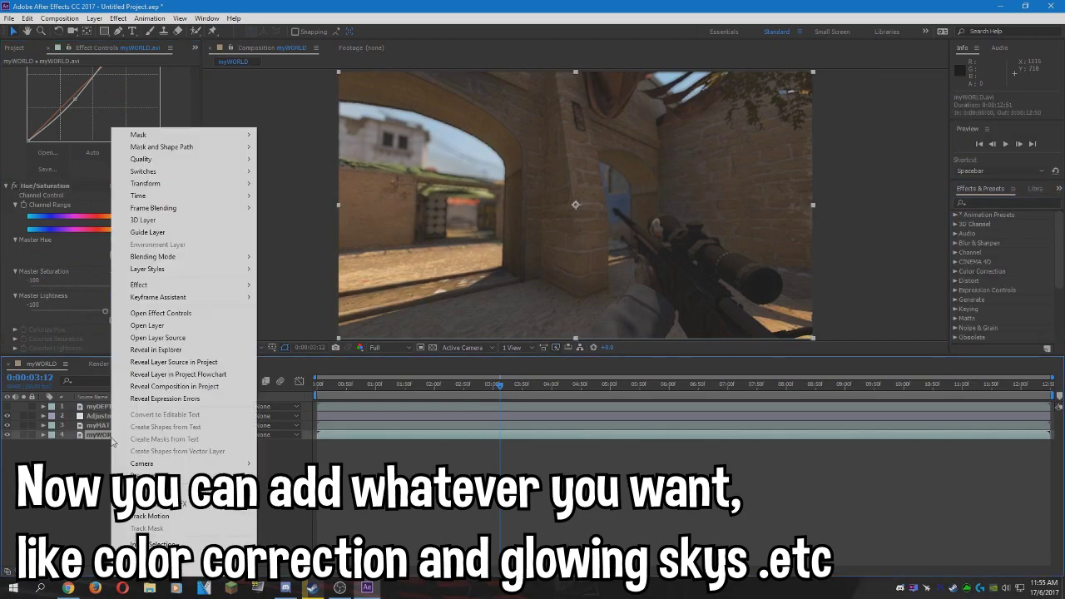
key(ctrl+d)
- Apply Levels to the duplicated myWORLD footage layer
scroll(58, 124, down, 4)
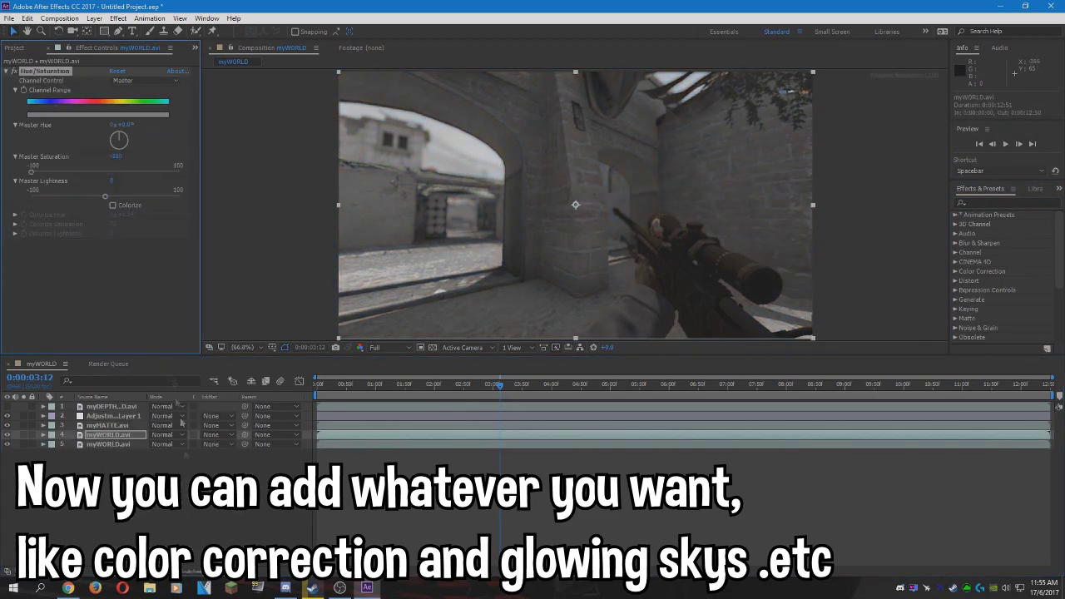
click(982, 202)
text(levels)
drag(988, 271, 110, 438)
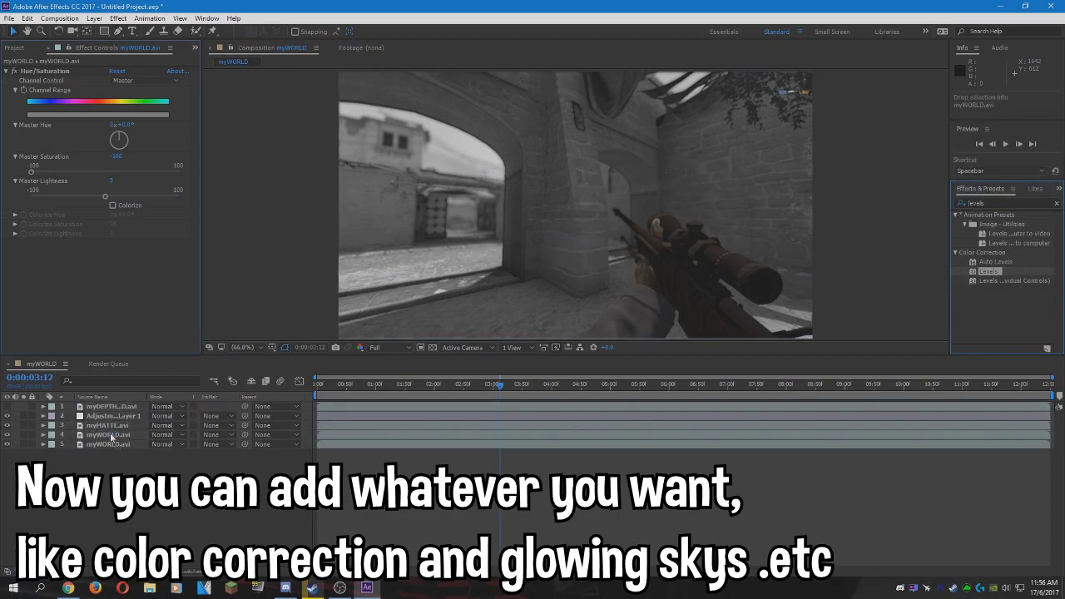
- Draw a pen mask around the sky above the roof line on the duplicate
key(comma)
key(g)
click(368, 83)
click(366, 193)
click(522, 188)
click(589, 180)
click(655, 158)
click(716, 125)
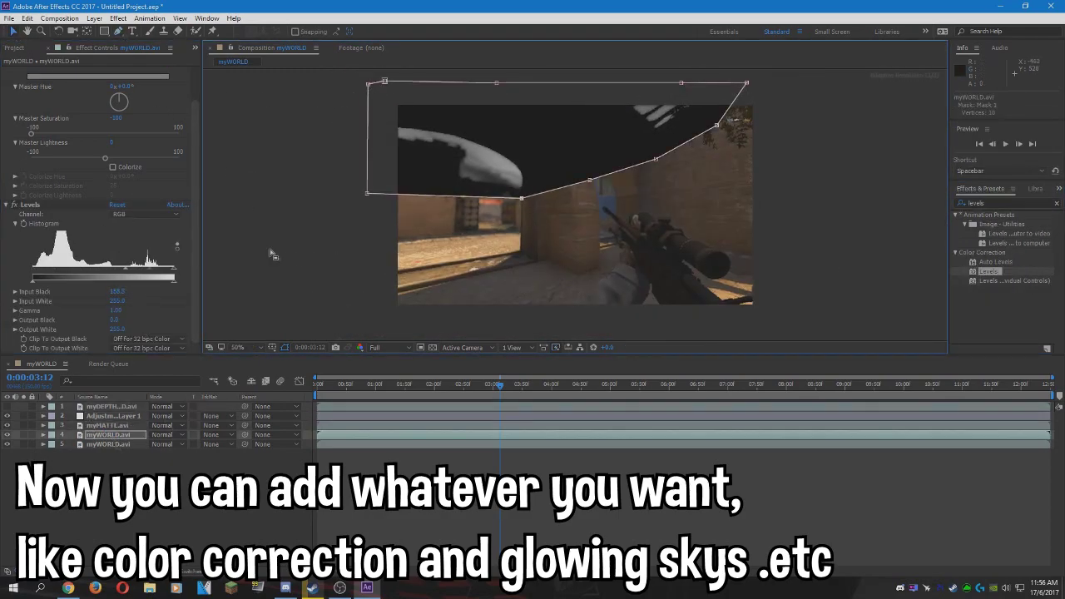
key(v)
key(F2)
- Add orange Glow to the masked sky layer in Screen mode, lowering threshold and radius
drag(999, 253, 203, 189)
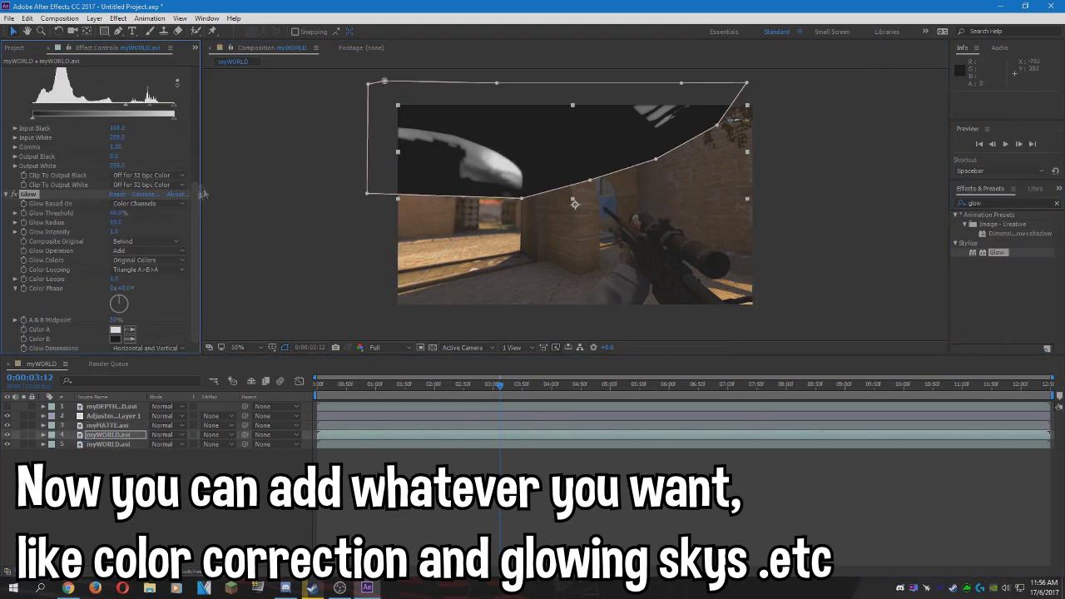
click(116, 330)
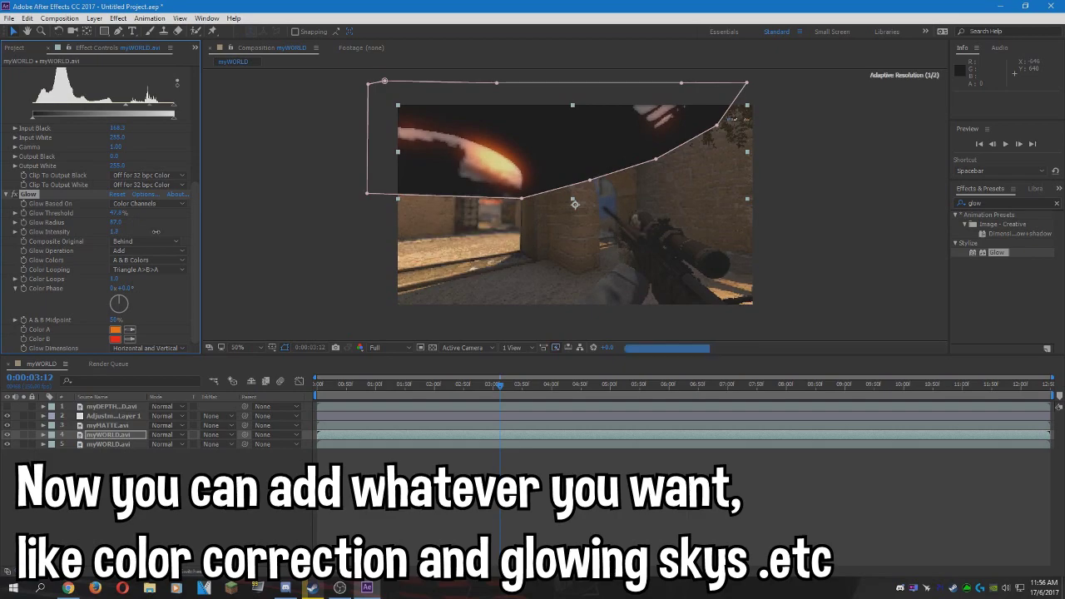
click(162, 434)
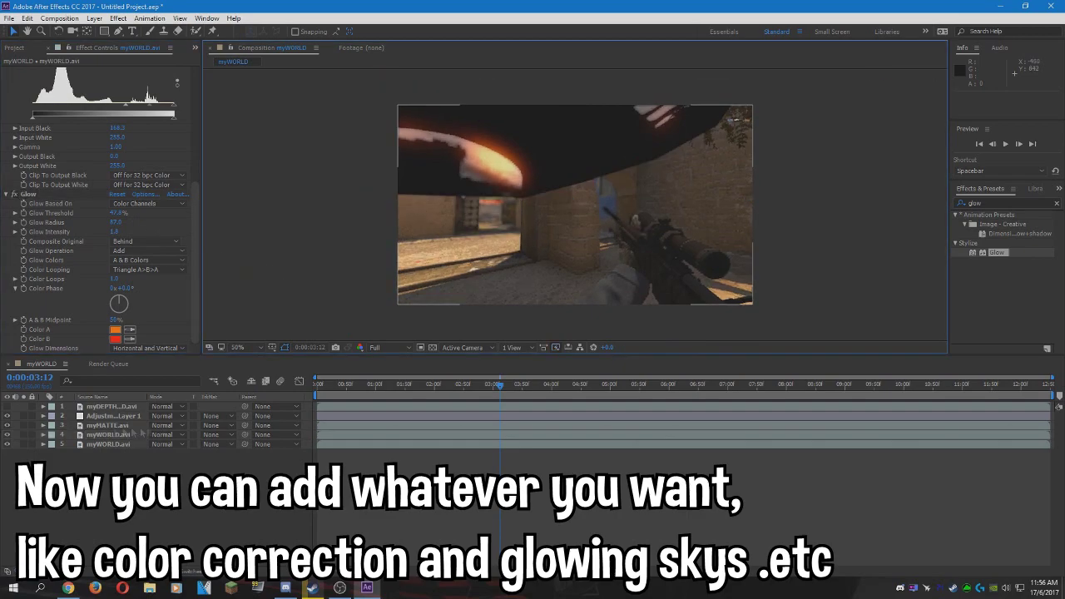
click(231, 250)
drag(116, 222, 98, 222)
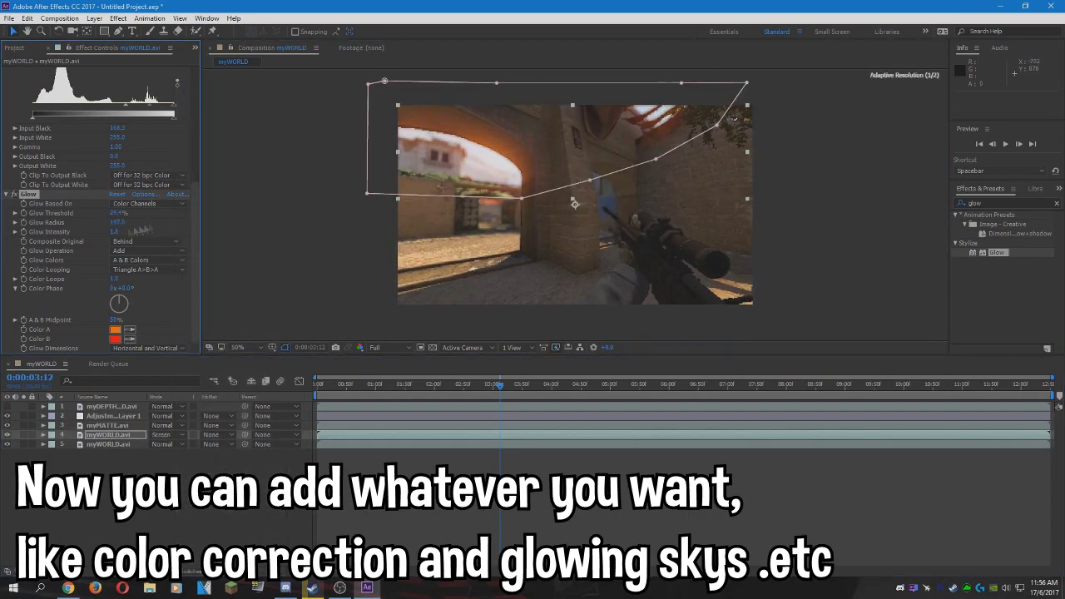
click(250, 274)
click(237, 347)
click(254, 370)
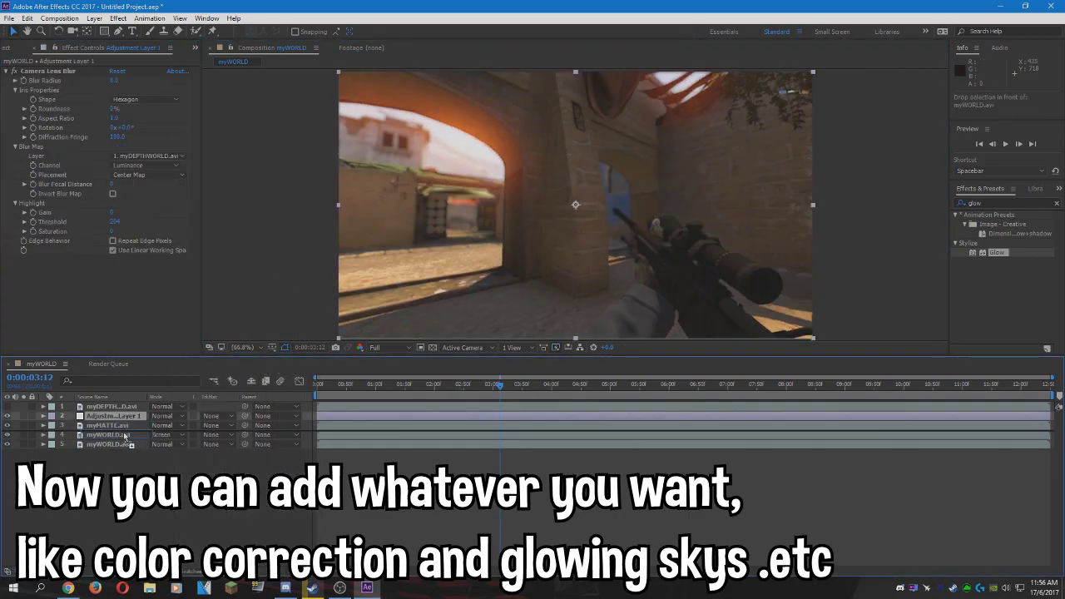
- At 9:56, apply Levels to myMATTE.avi and set its blending mode to Add
click(755, 389)
click(877, 385)
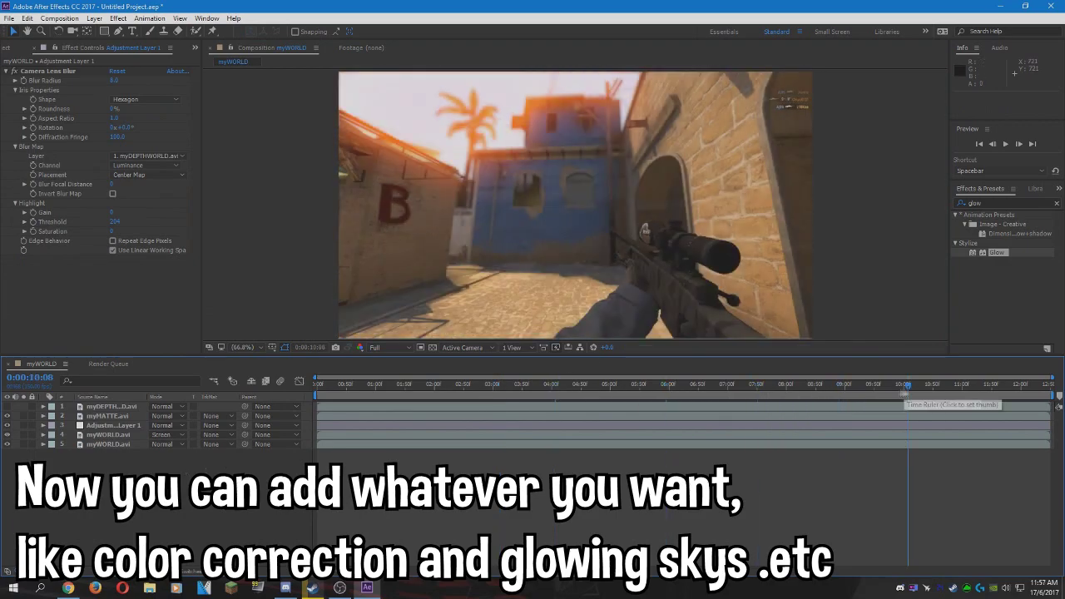
click(961, 203)
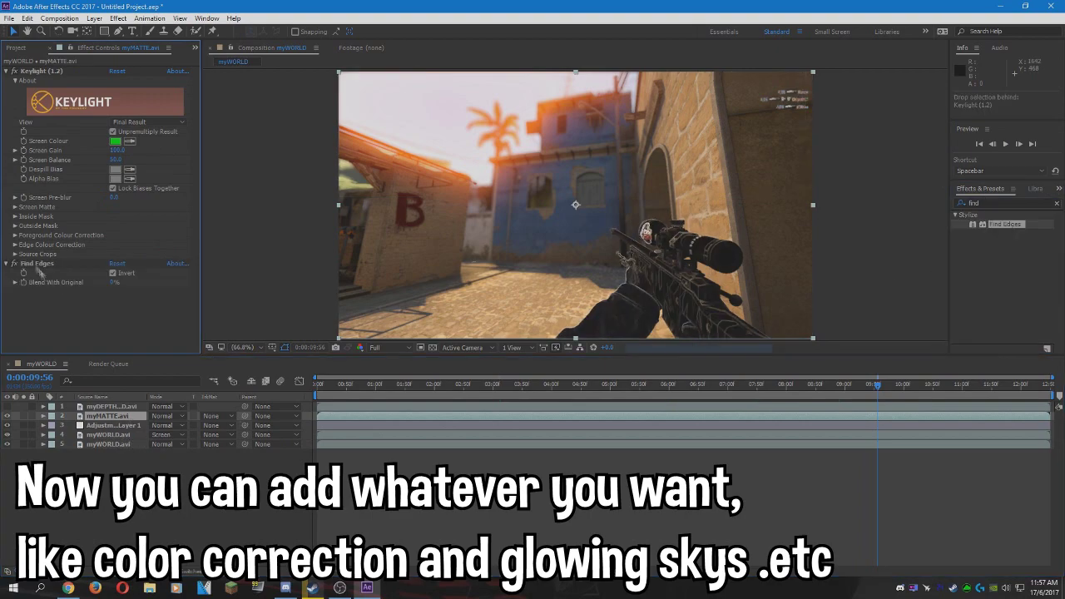
drag(1027, 277, 100, 249)
click(166, 416)
click(224, 227)
drag(114, 291, 119, 292)
key(ctrl+z)
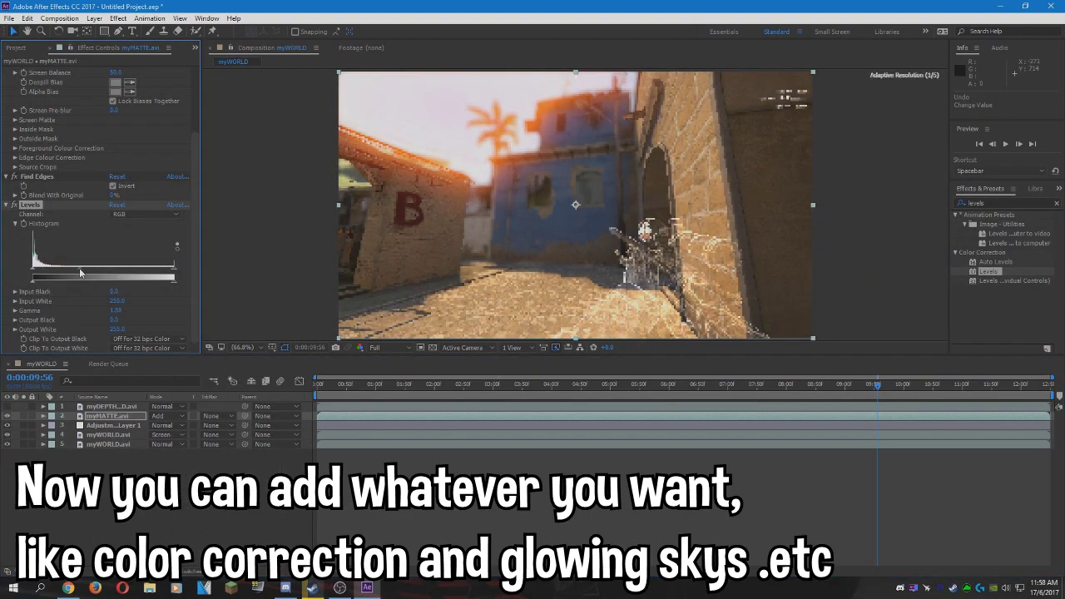
- Add Tint to myMATTE with Map White To set to orange FF6600
drag(1003, 263, 191, 317)
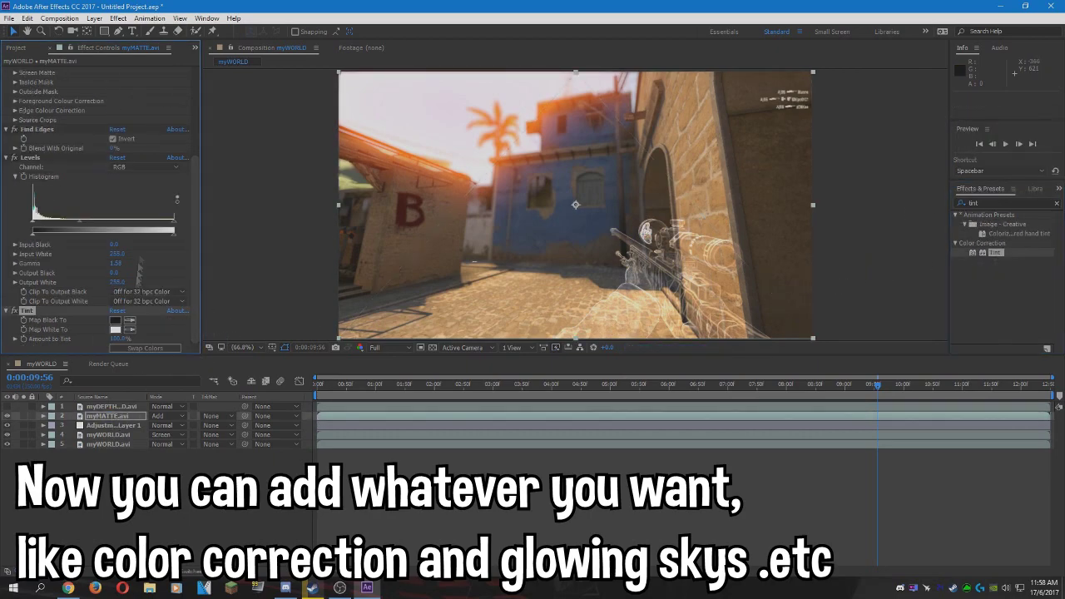
click(115, 329)
drag(554, 249, 556, 359)
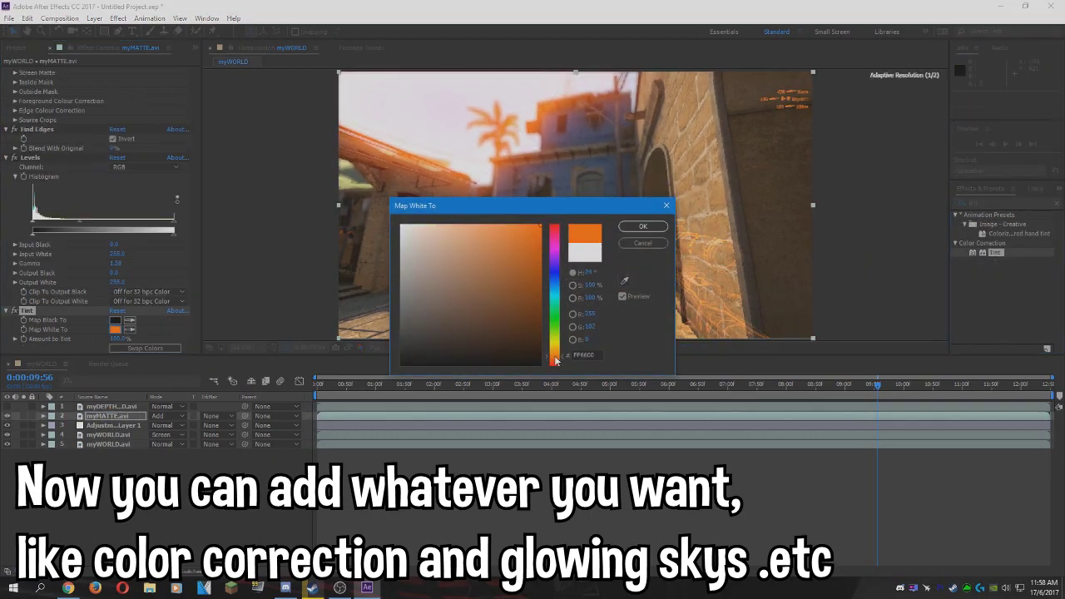